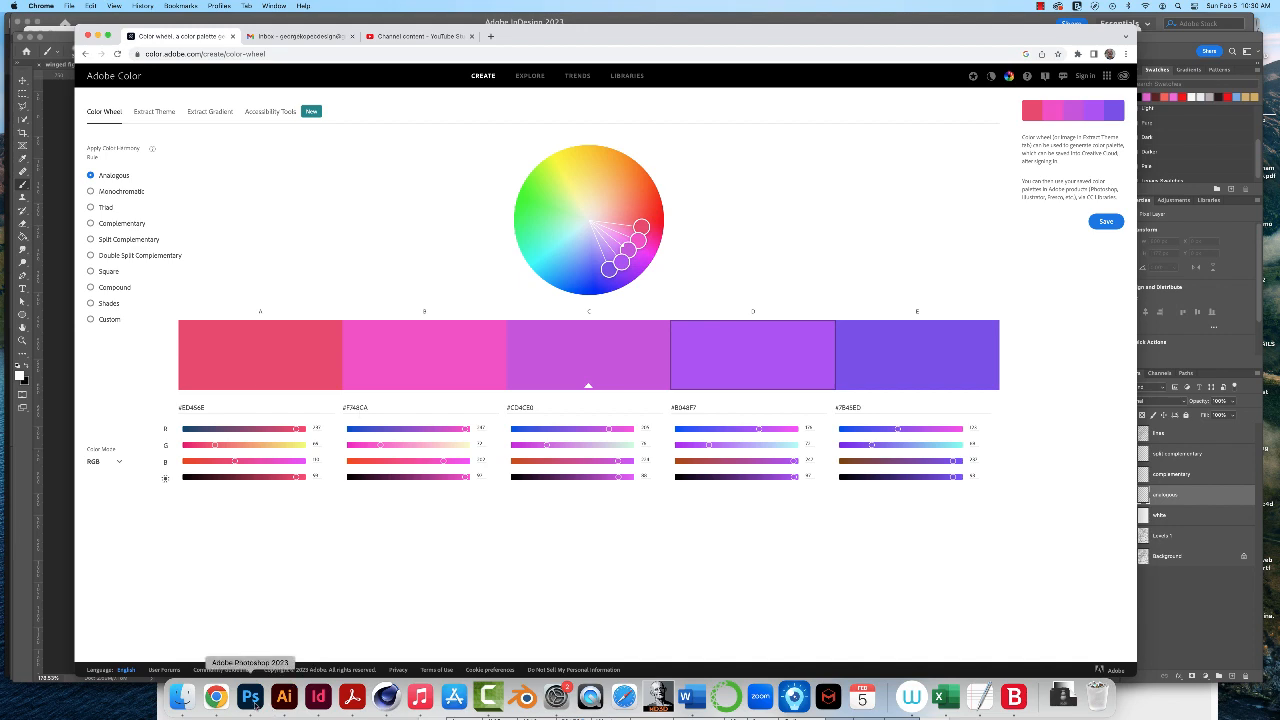
- Switch to Photoshop and check that the Color and Swatches displays are available, leaving Swatches shown
{"action": "left_click", "coordinate": [250, 697]}
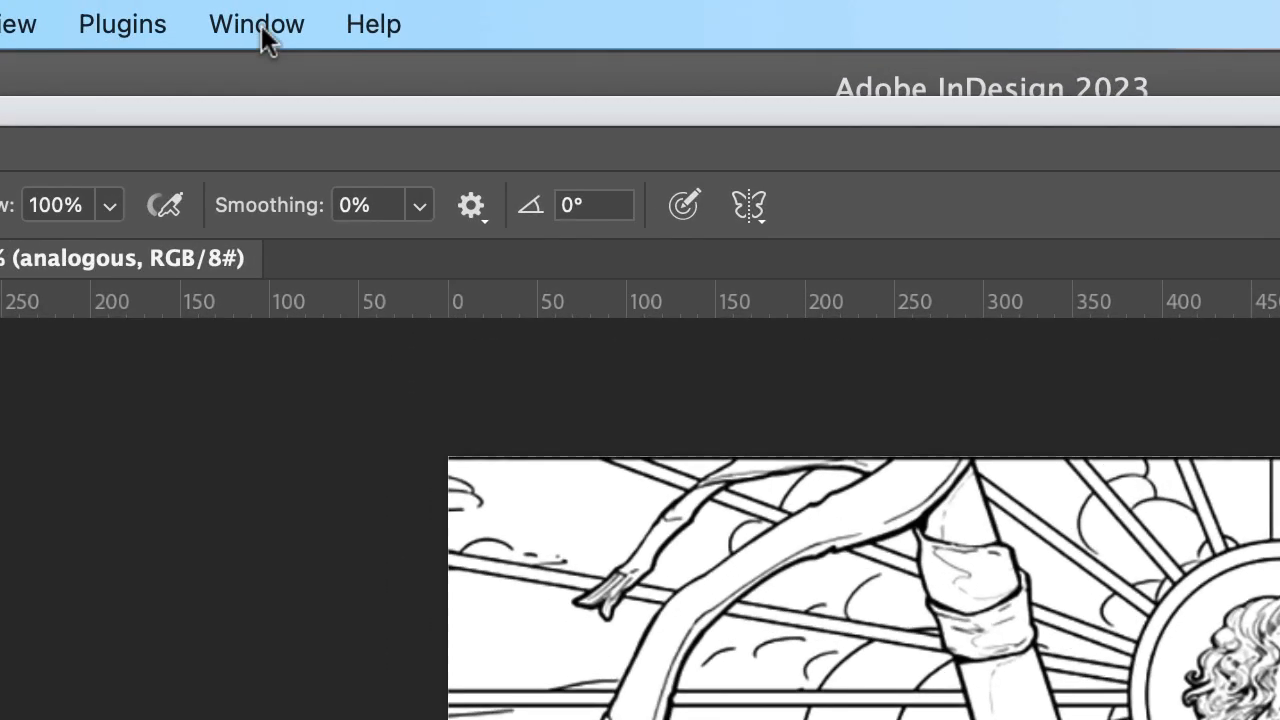
{"action": "left_click", "coordinate": [262, 30]}
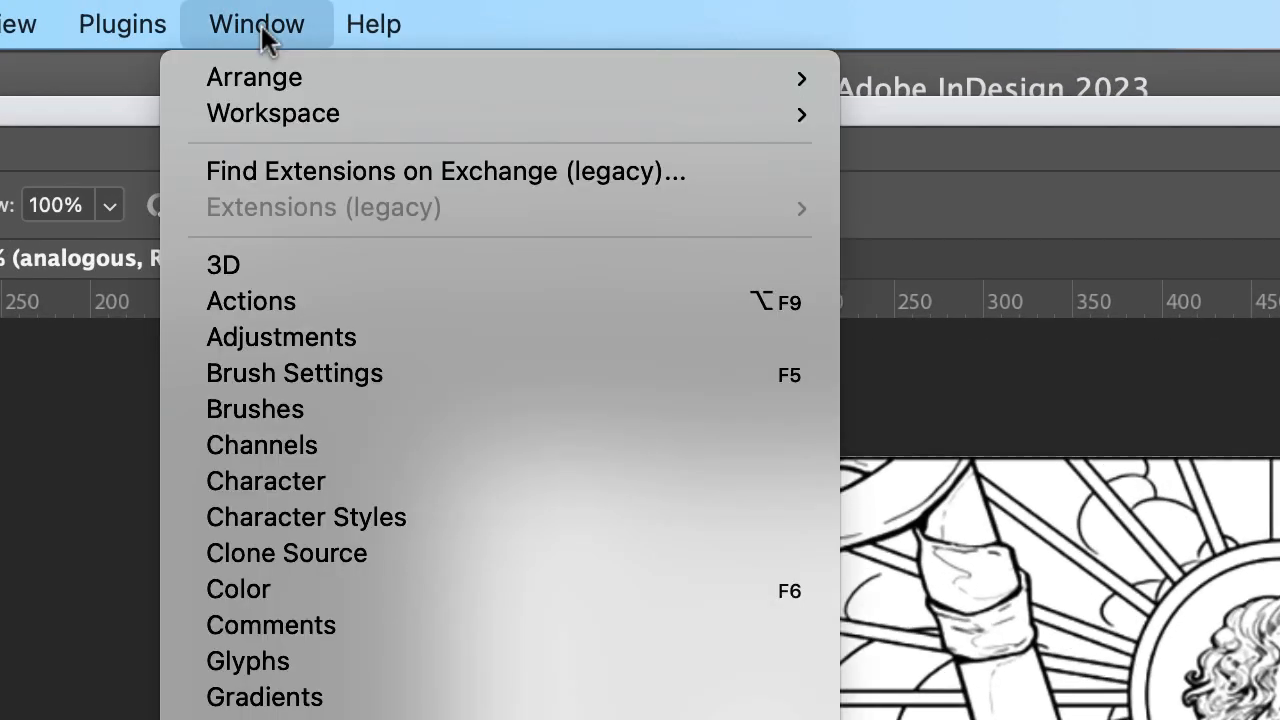
{"action": "mouse_move", "coordinate": [297, 118]}
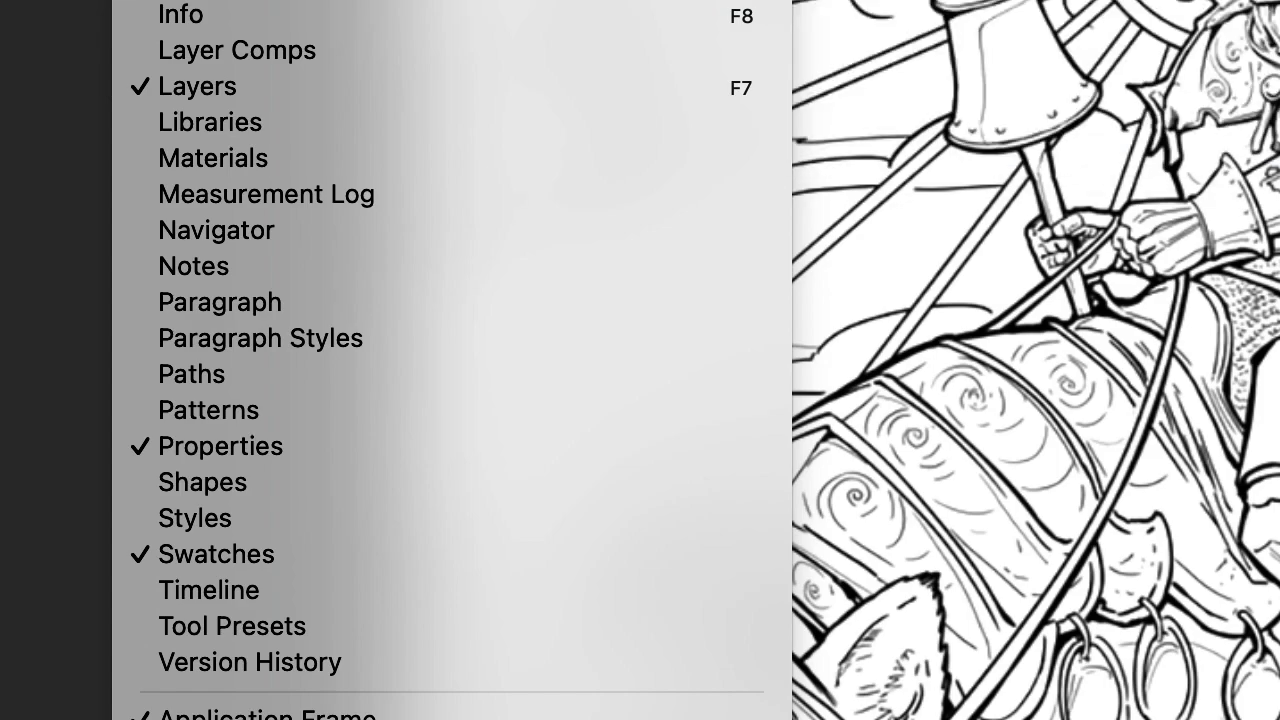
{"action": "left_click", "coordinate": [374, 566]}
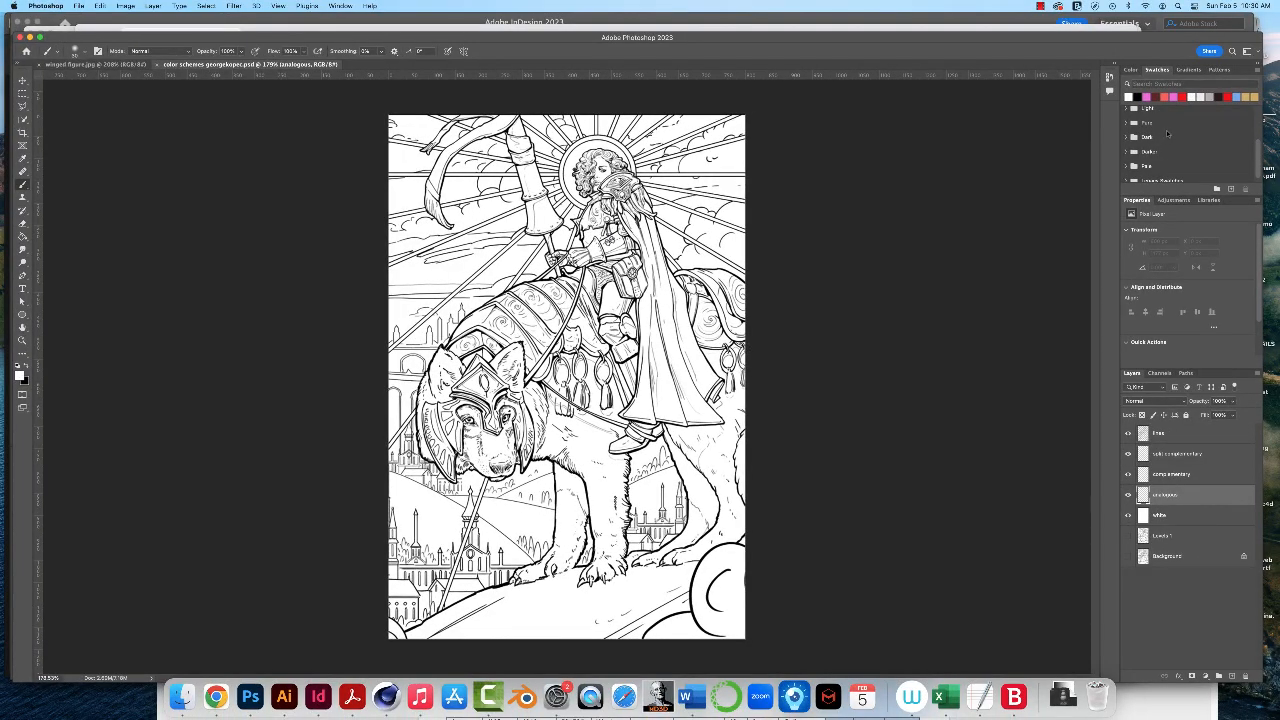
{"action": "left_click", "coordinate": [1131, 70]}
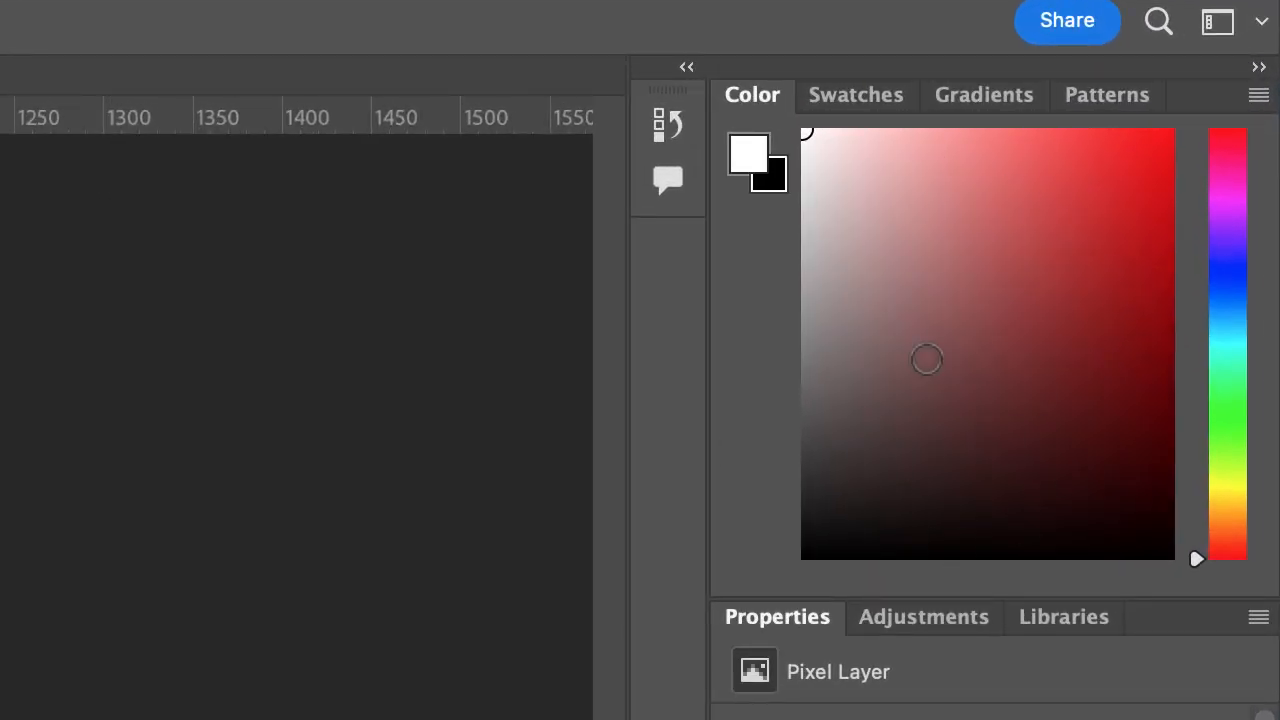
{"action": "left_click", "coordinate": [858, 93]}
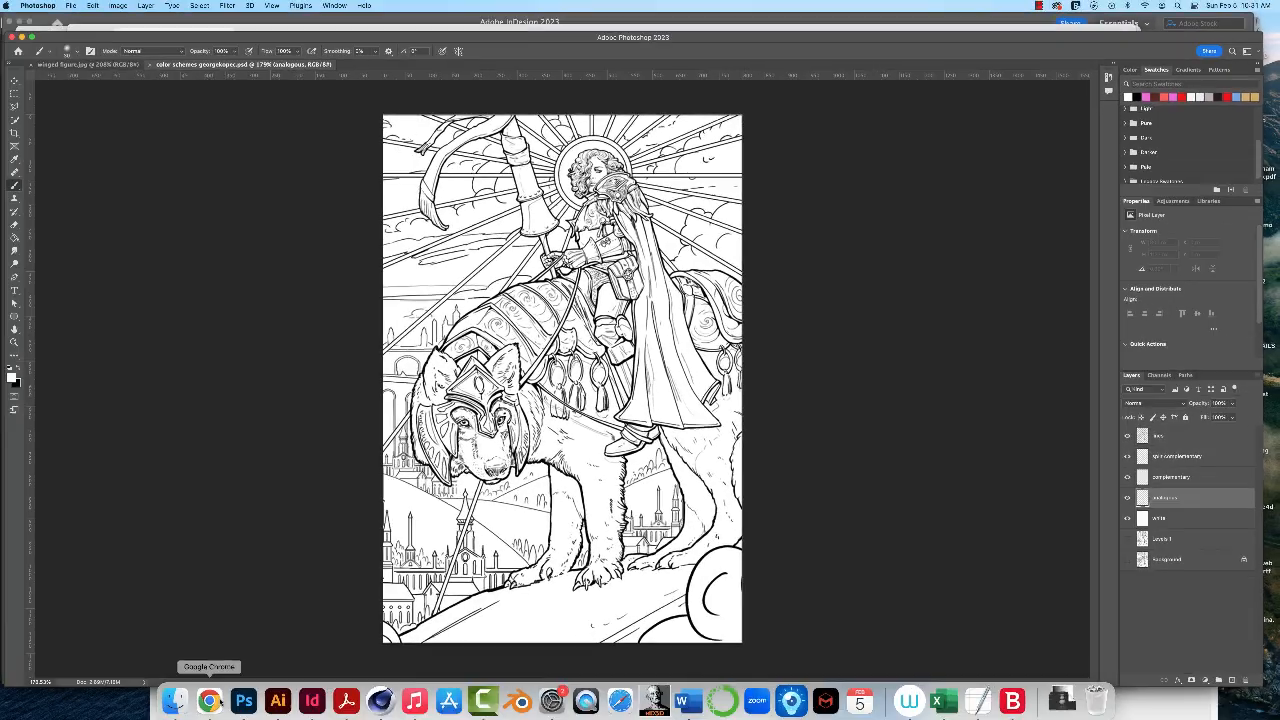
- Copy hex code #ED456E of the first palette color from Adobe Color in Chrome and set it as Photoshop's foreground color
{"action": "left_click", "coordinate": [216, 697]}
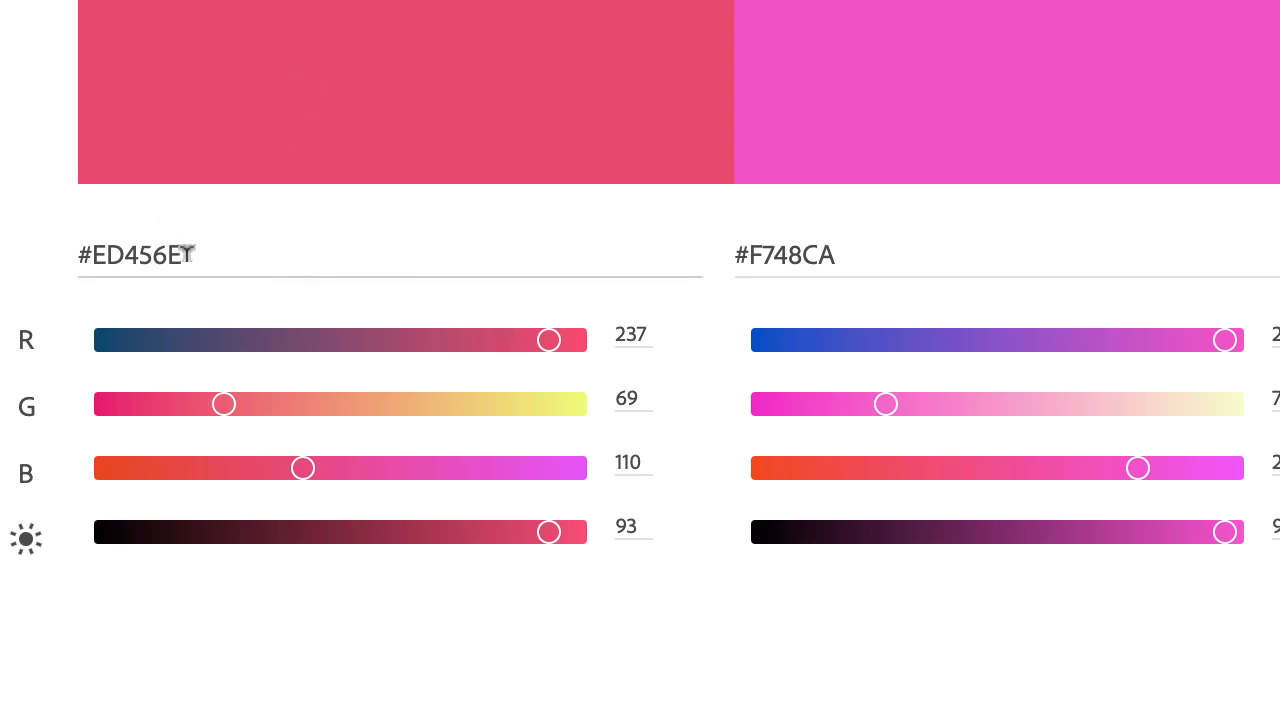
{"action": "left_click_drag", "start_coordinate": [167, 254], "coordinate": [58, 246]}
{"action": "key", "text": "super+c"}
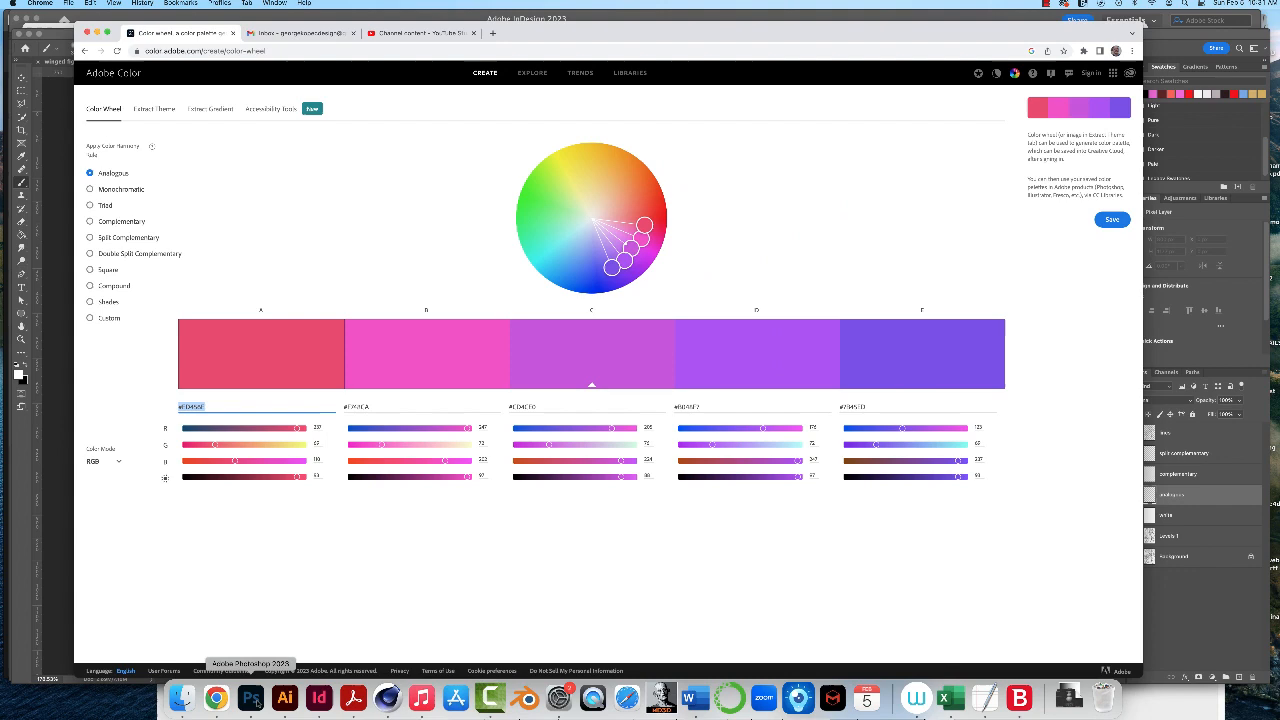
{"action": "left_click", "coordinate": [250, 697]}
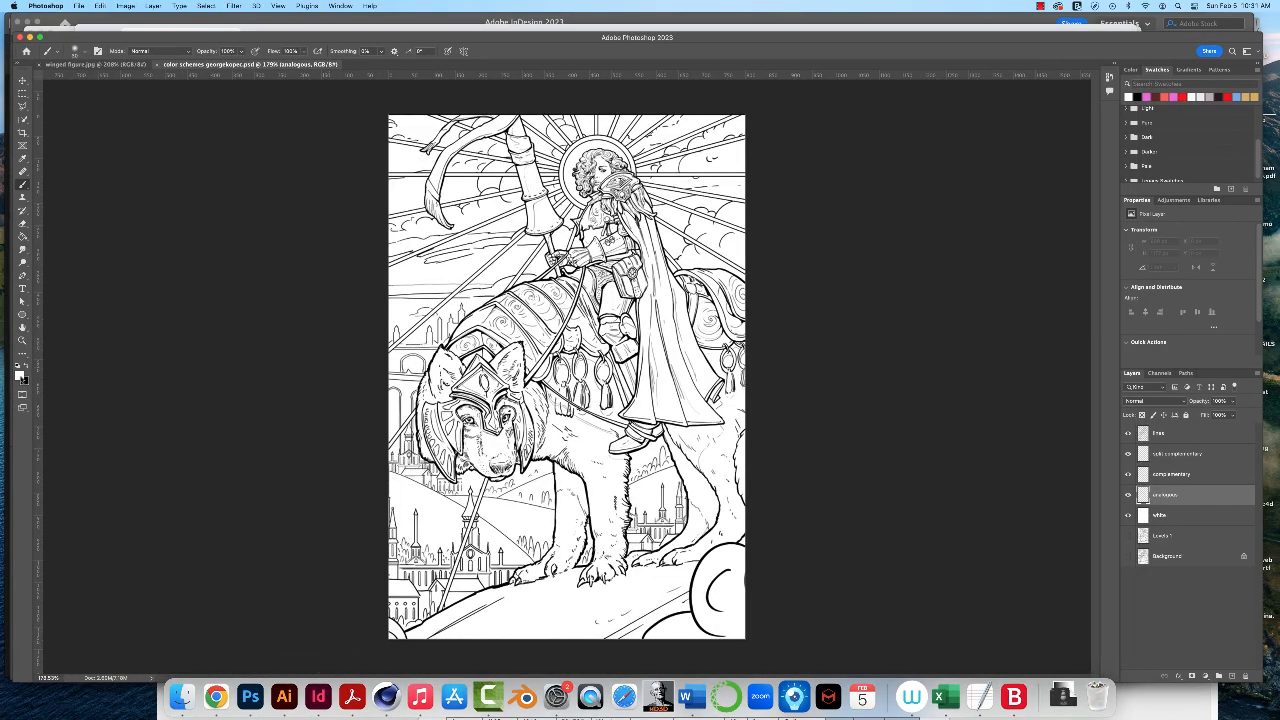
{"action": "left_click", "coordinate": [19, 371]}
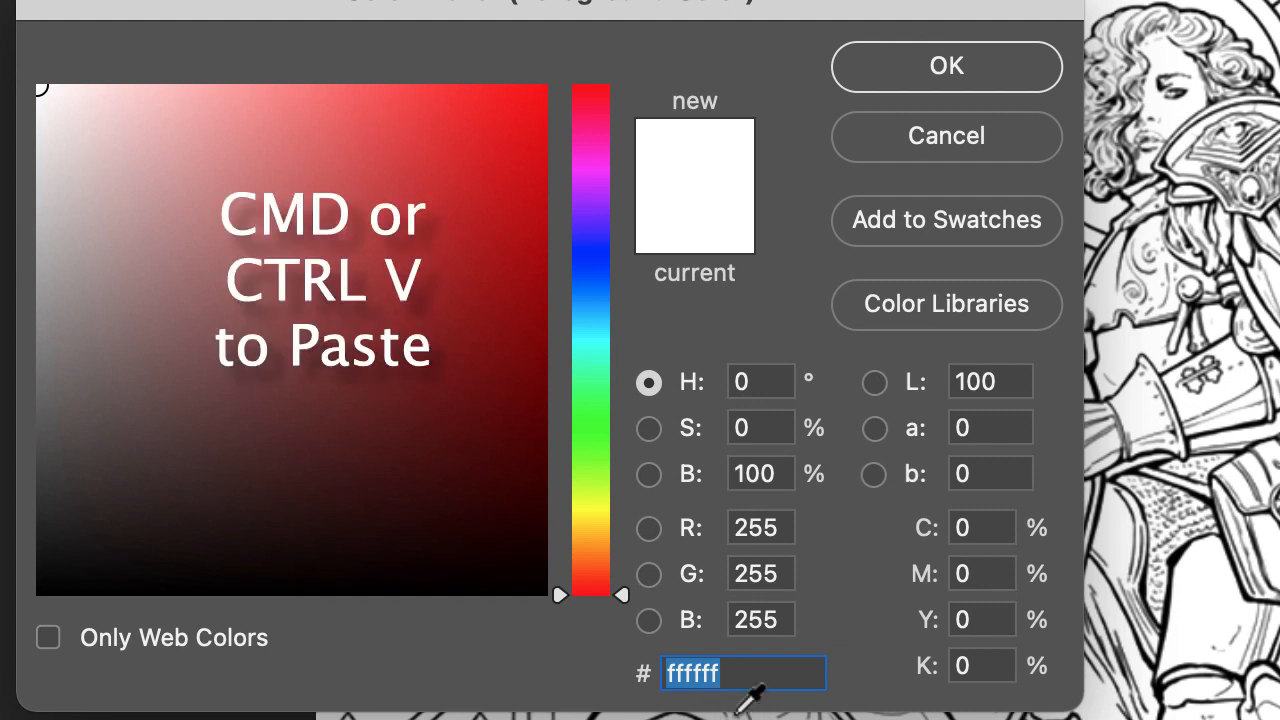
{"action": "key", "text": "super+v"}
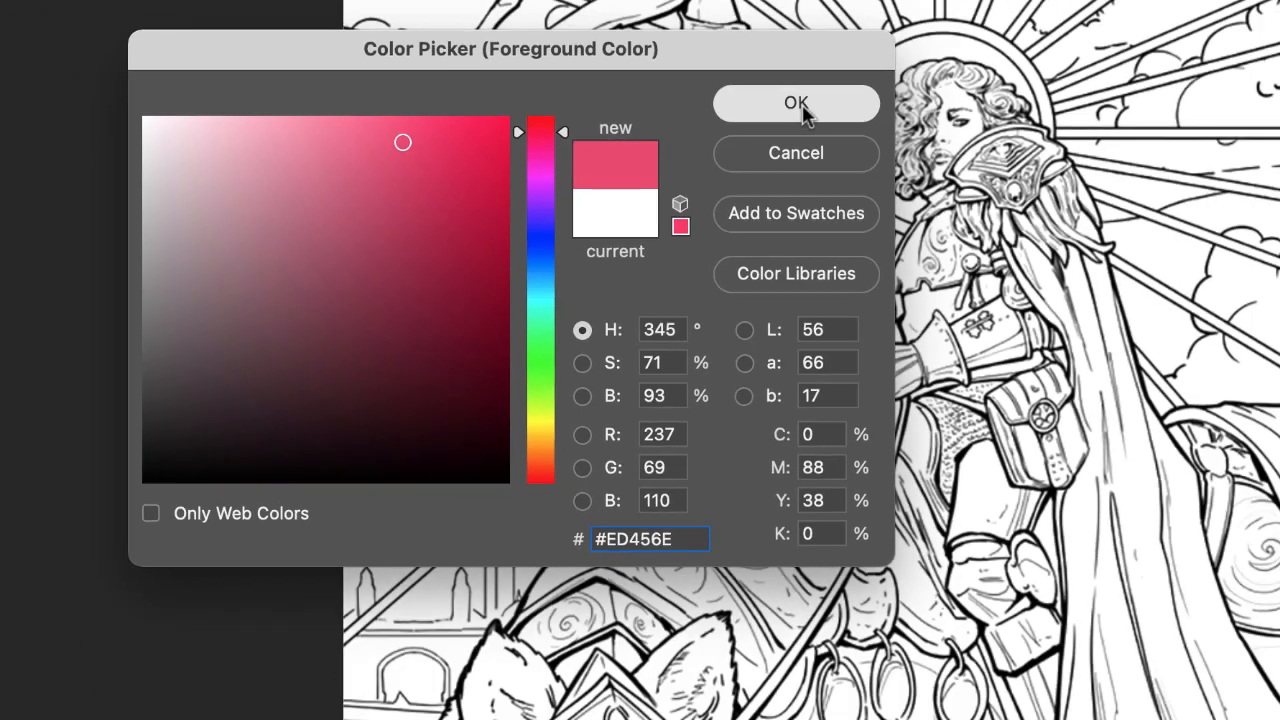
{"action": "left_click", "coordinate": [950, 70]}
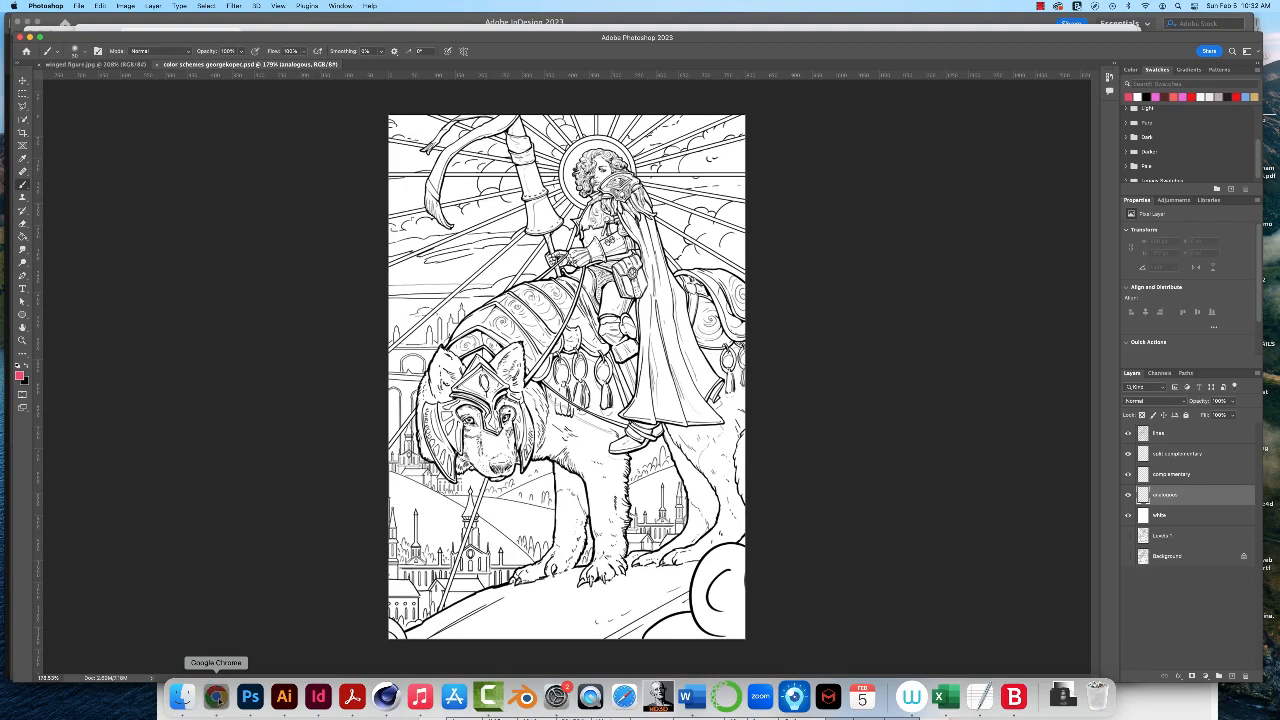
- Copy hex code #F748CA of the second palette color from Adobe Color in Chrome and set it as Photoshop's foreground color
{"action": "left_click", "coordinate": [215, 697]}
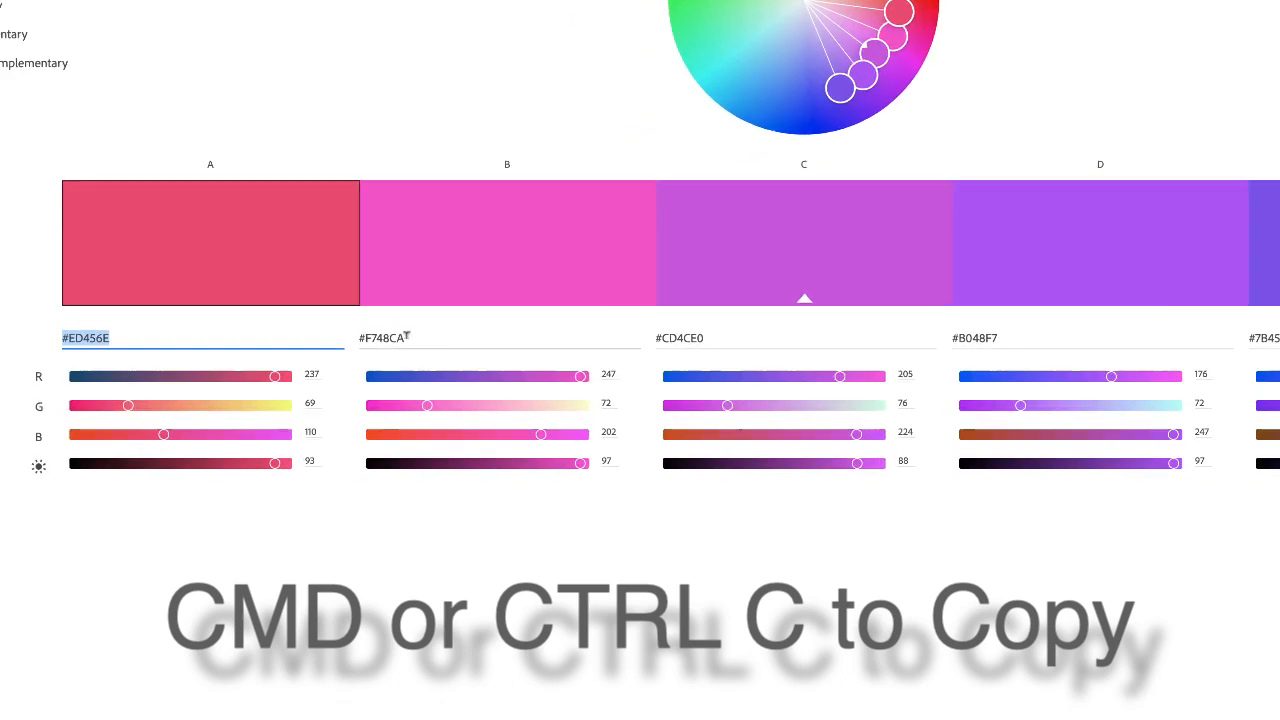
{"action": "left_click_drag", "start_coordinate": [368, 407], "coordinate": [344, 403]}
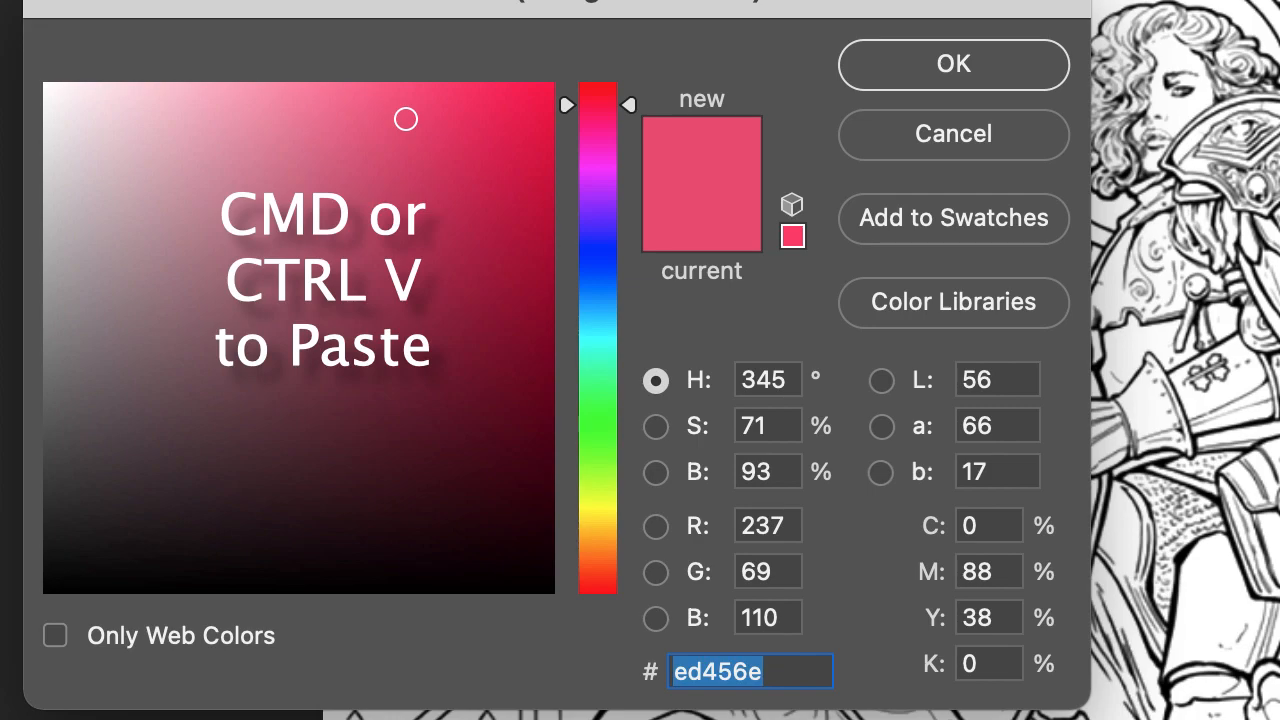
{"action": "type", "text": "#F748CA"}
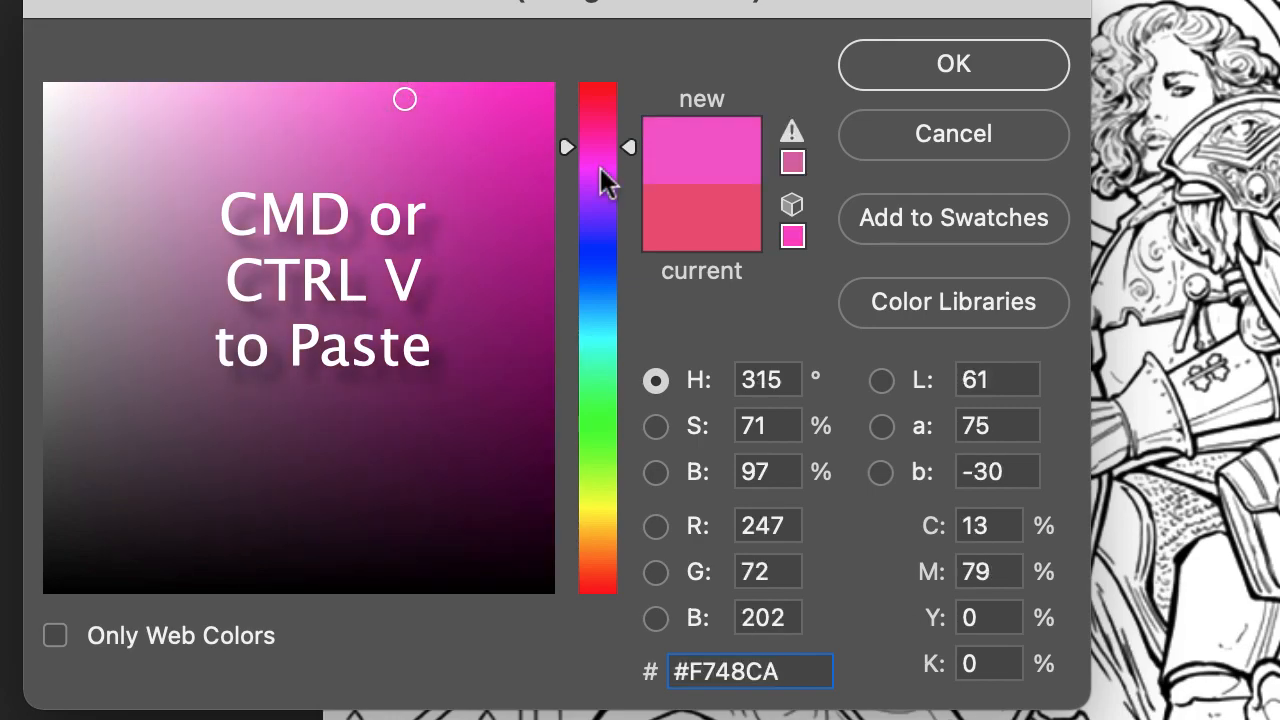
{"action": "left_click", "coordinate": [930, 66]}
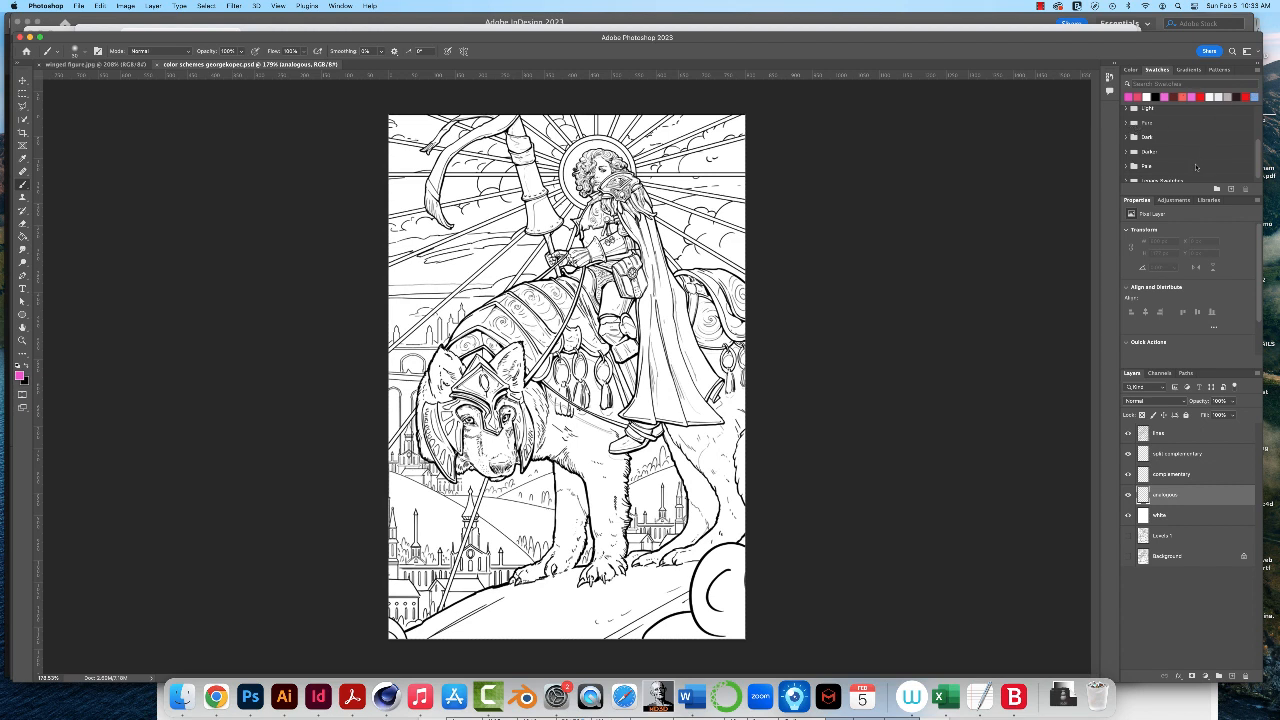
- Create a new swatch group named analogous
{"action": "scroll", "coordinate": [1179, 167], "scroll_direction": "down", "scroll_amount": 1}
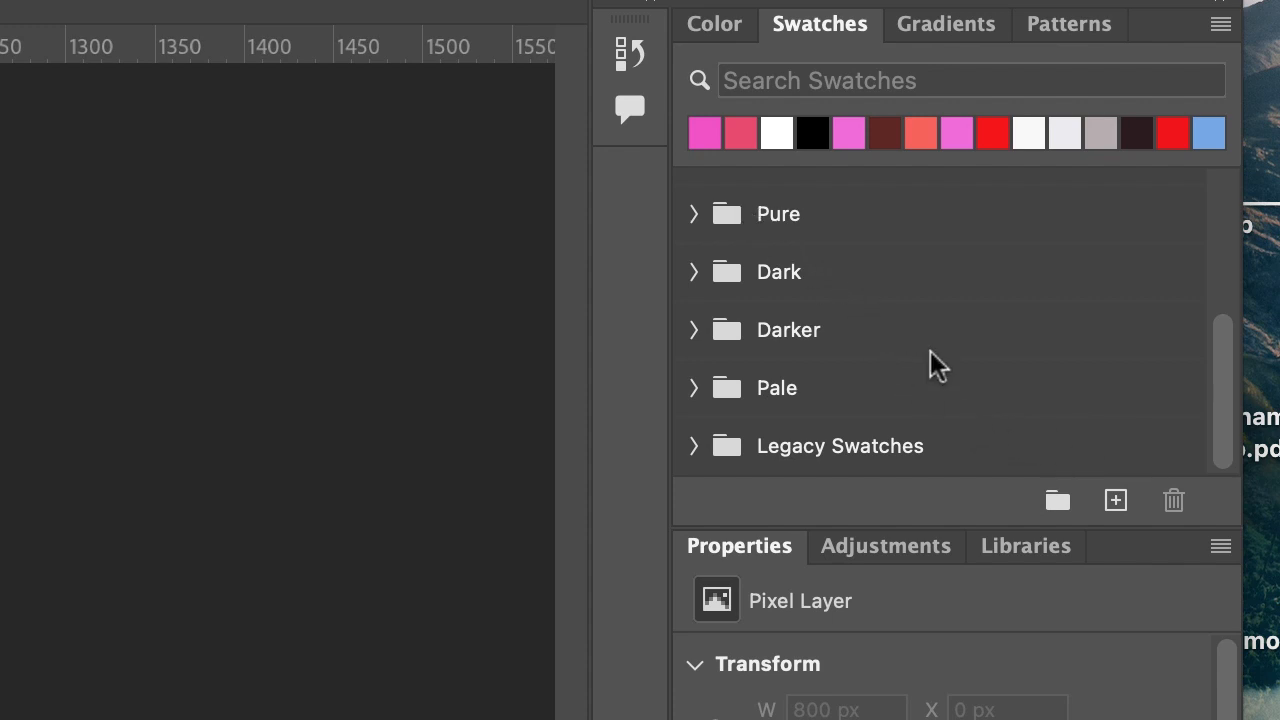
{"action": "scroll", "coordinate": [930, 352], "scroll_direction": "up", "scroll_amount": 1}
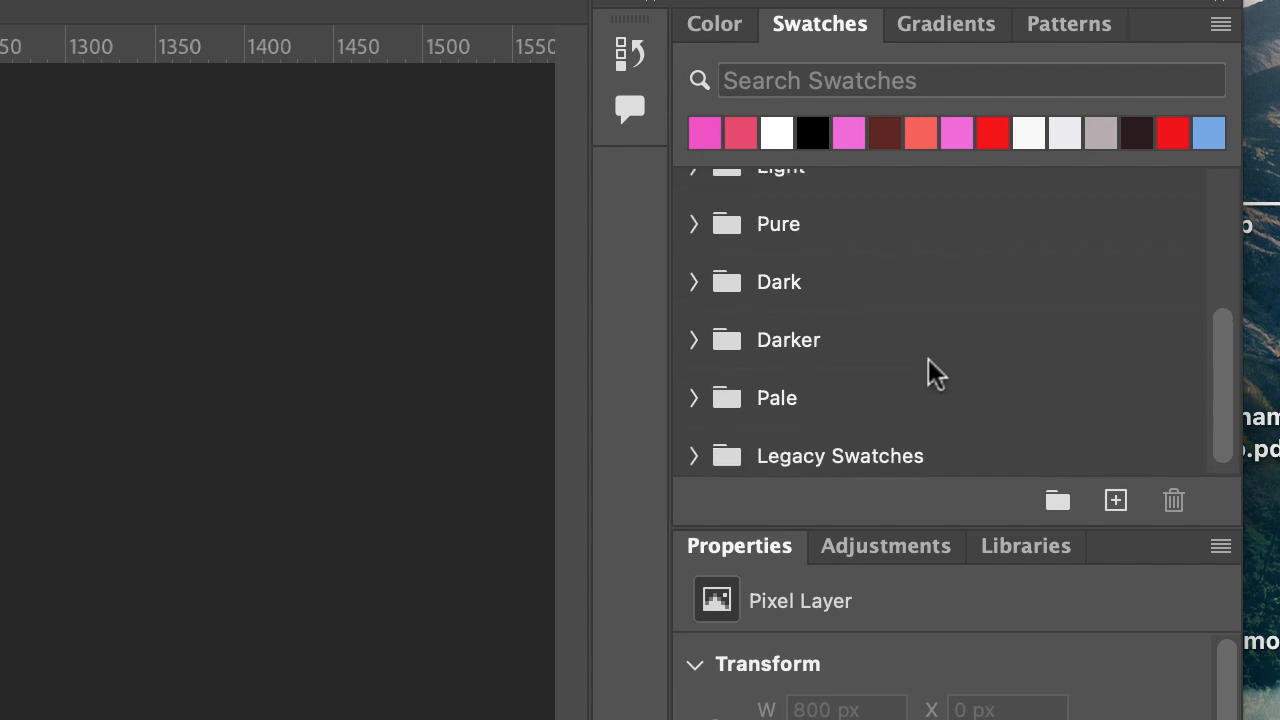
{"action": "scroll", "coordinate": [935, 372], "scroll_direction": "down", "scroll_amount": 1}
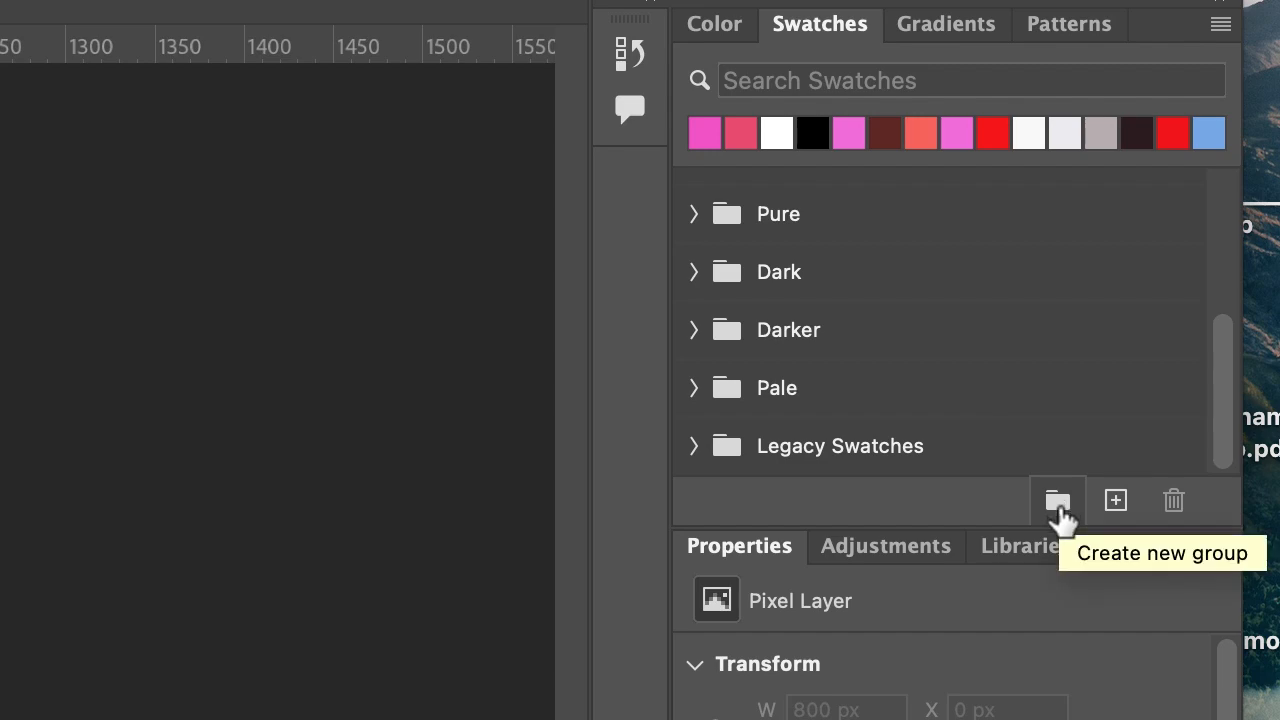
{"action": "left_click", "coordinate": [1058, 500]}
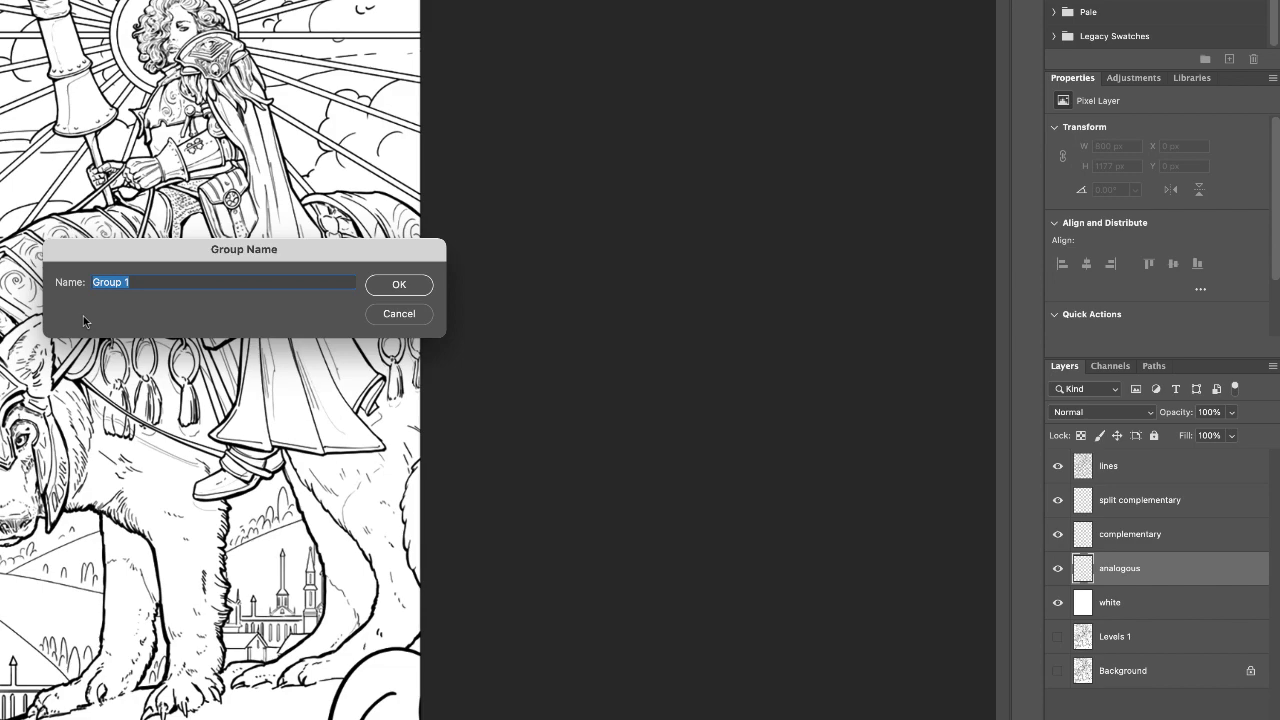
{"action": "type", "text": "analogous"}
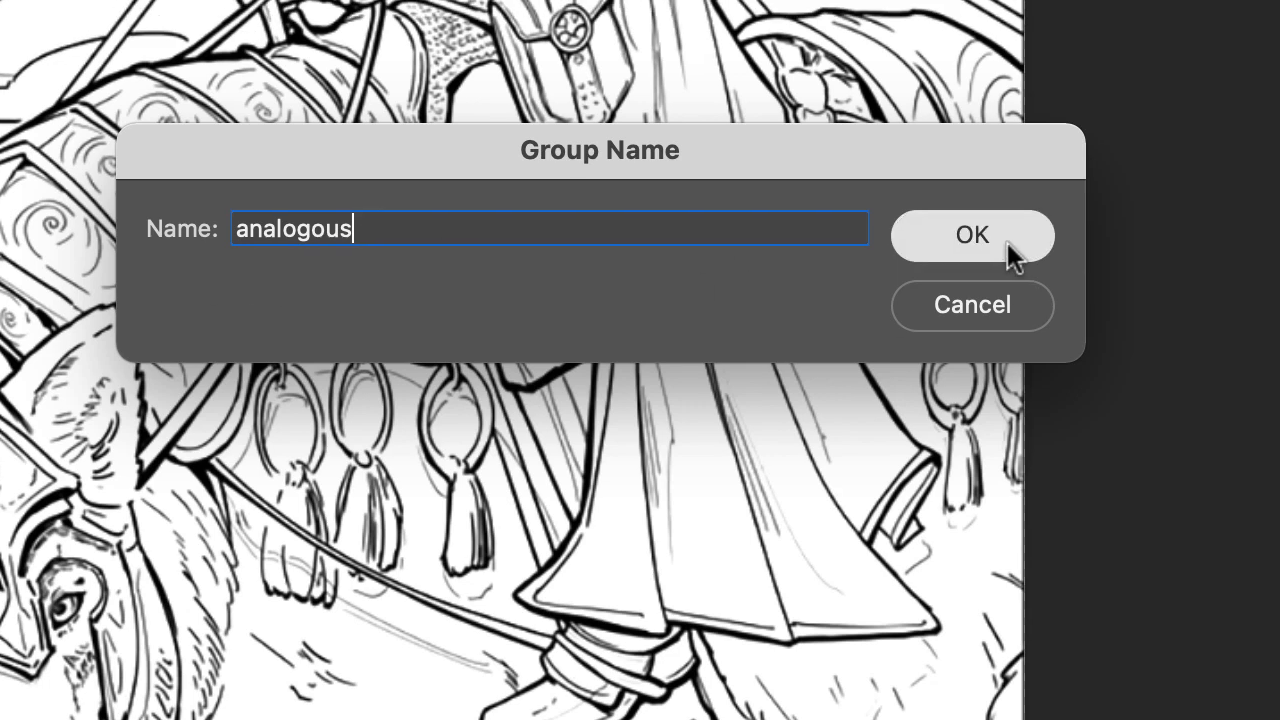
{"action": "left_click", "coordinate": [1040, 228]}
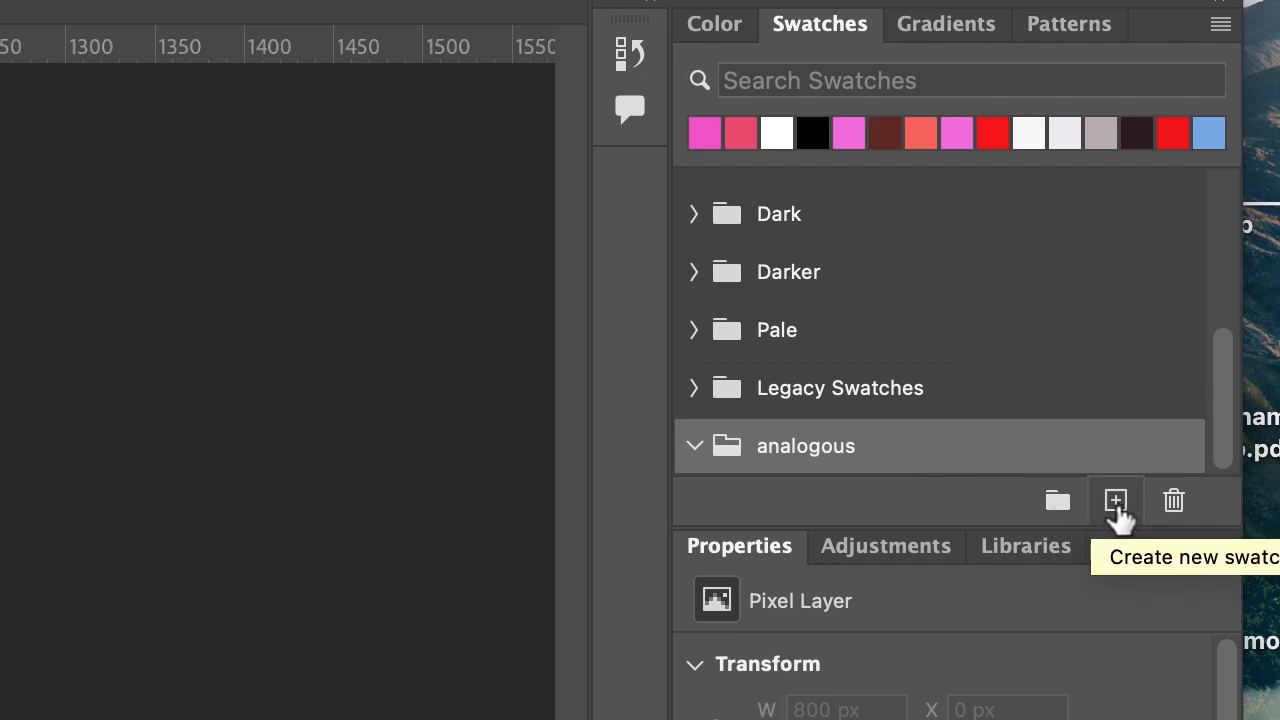
- Add the pink foreground color and the recently used red-pink color to the analogous group as new swatches with default names
{"action": "left_click", "coordinate": [1116, 501]}
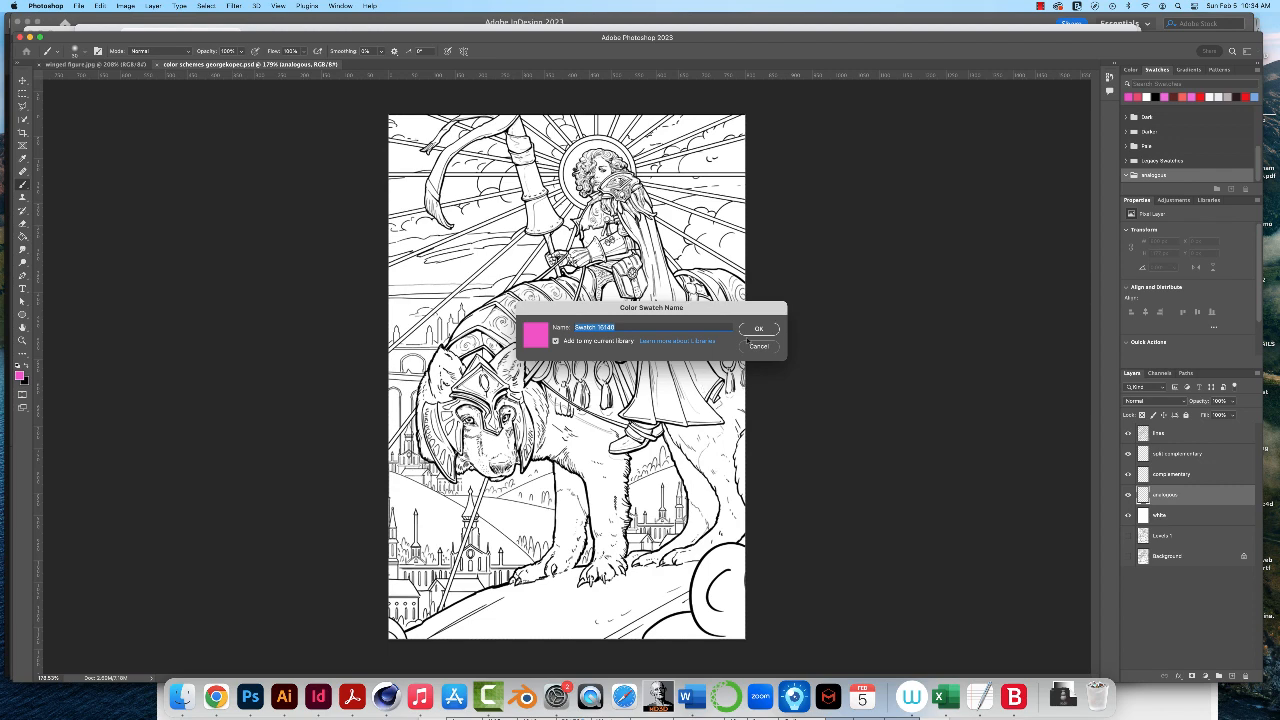
{"action": "left_click", "coordinate": [761, 329]}
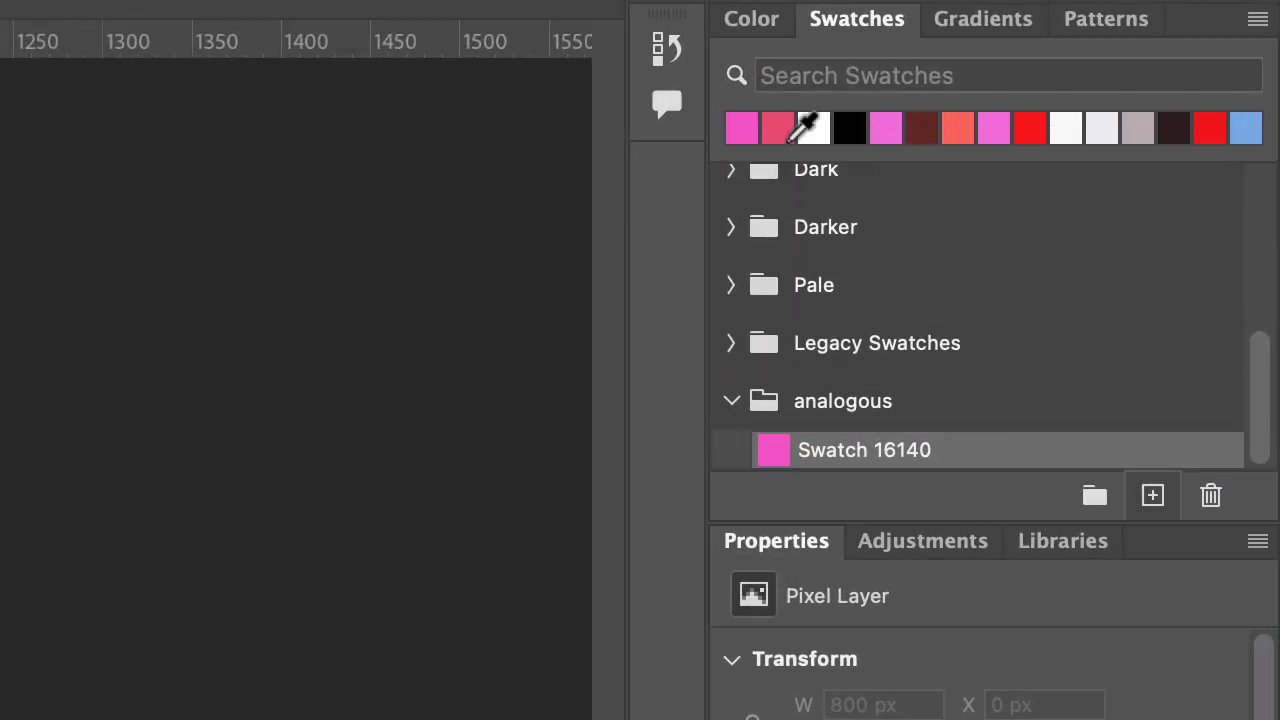
{"action": "left_click", "coordinate": [783, 134]}
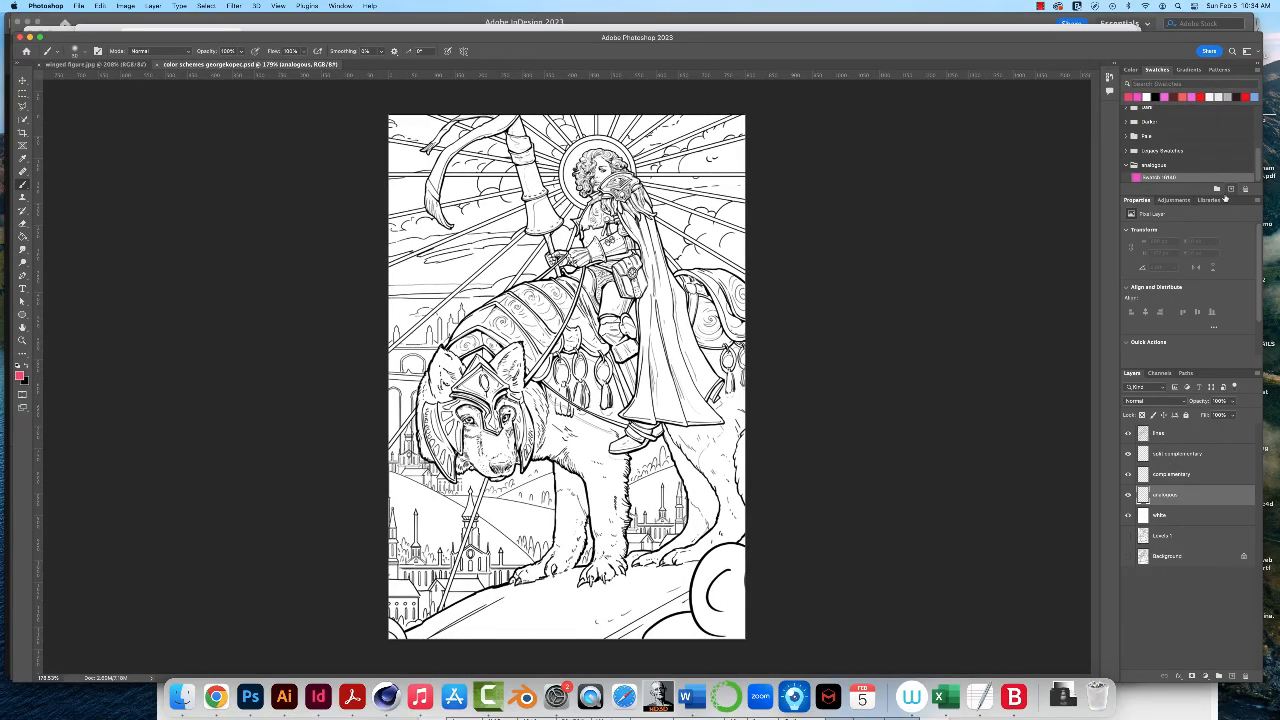
{"action": "left_click", "coordinate": [1231, 190]}
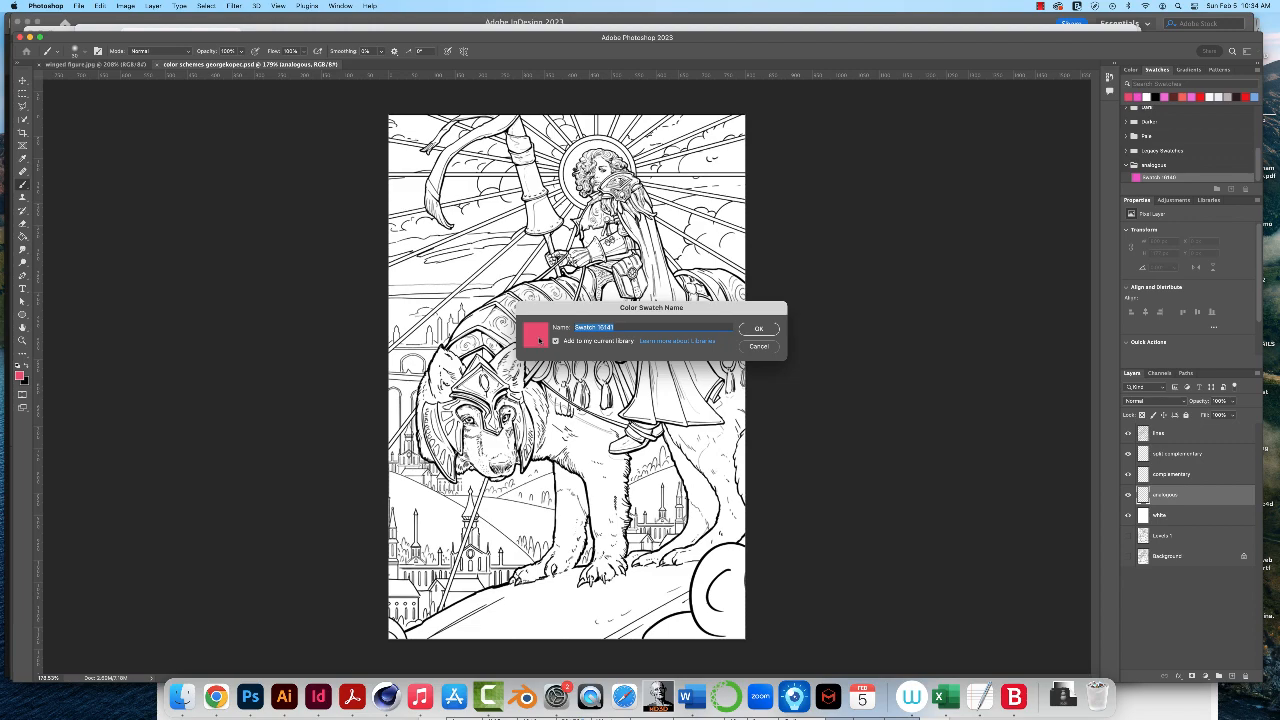
{"action": "left_click", "coordinate": [768, 331]}
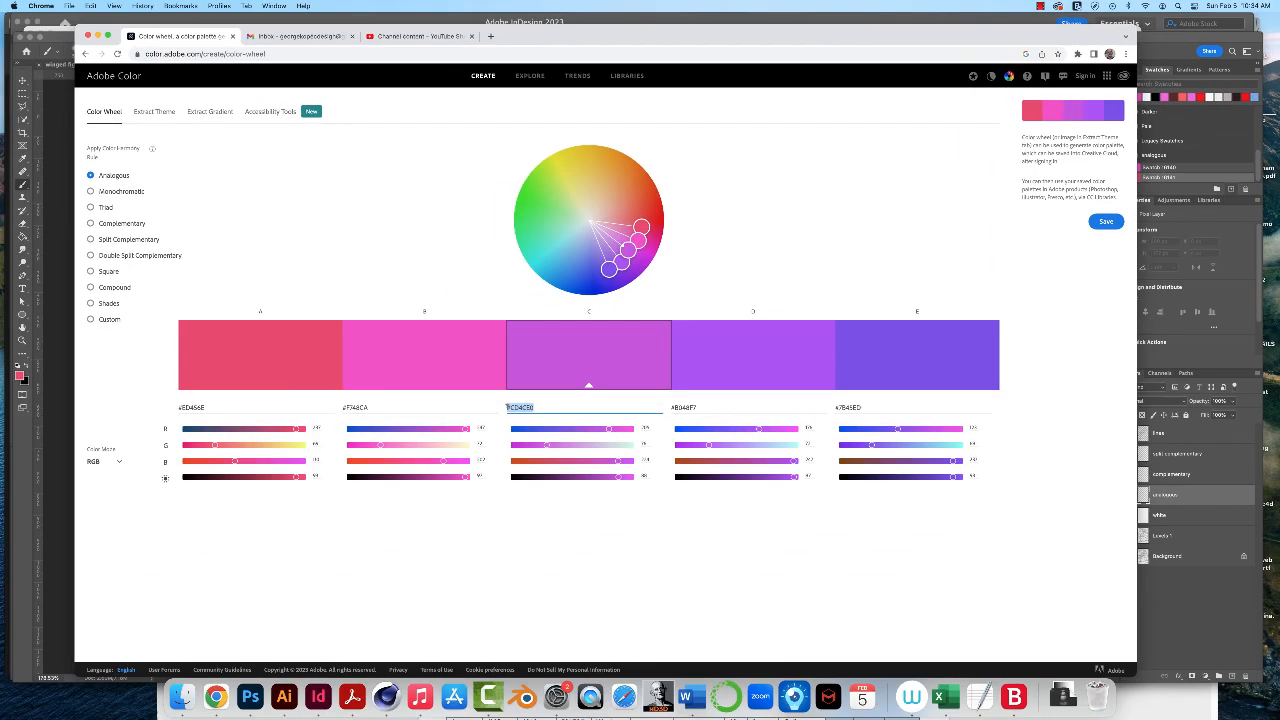
- Copy hex code #CD4CE0 of the third palette color from Adobe Color in Chrome and return to Photoshop
{"action": "right_click", "coordinate": [526, 409]}
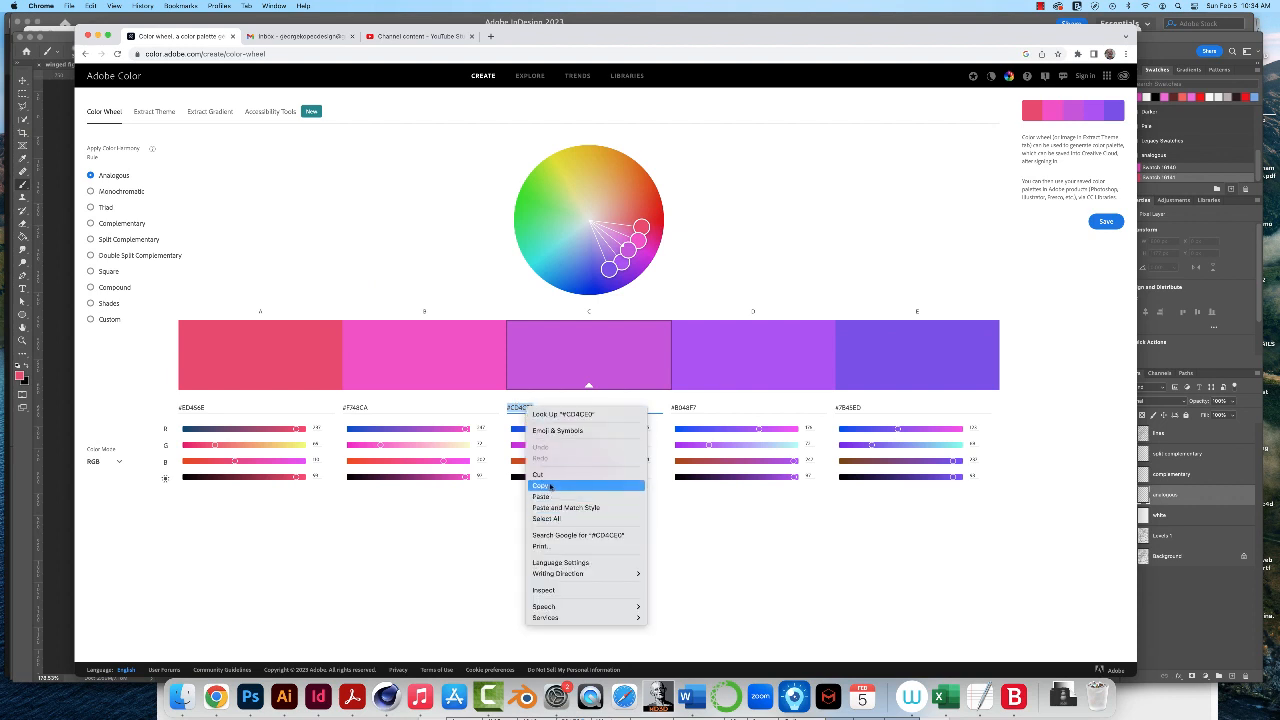
{"action": "left_click", "coordinate": [552, 486]}
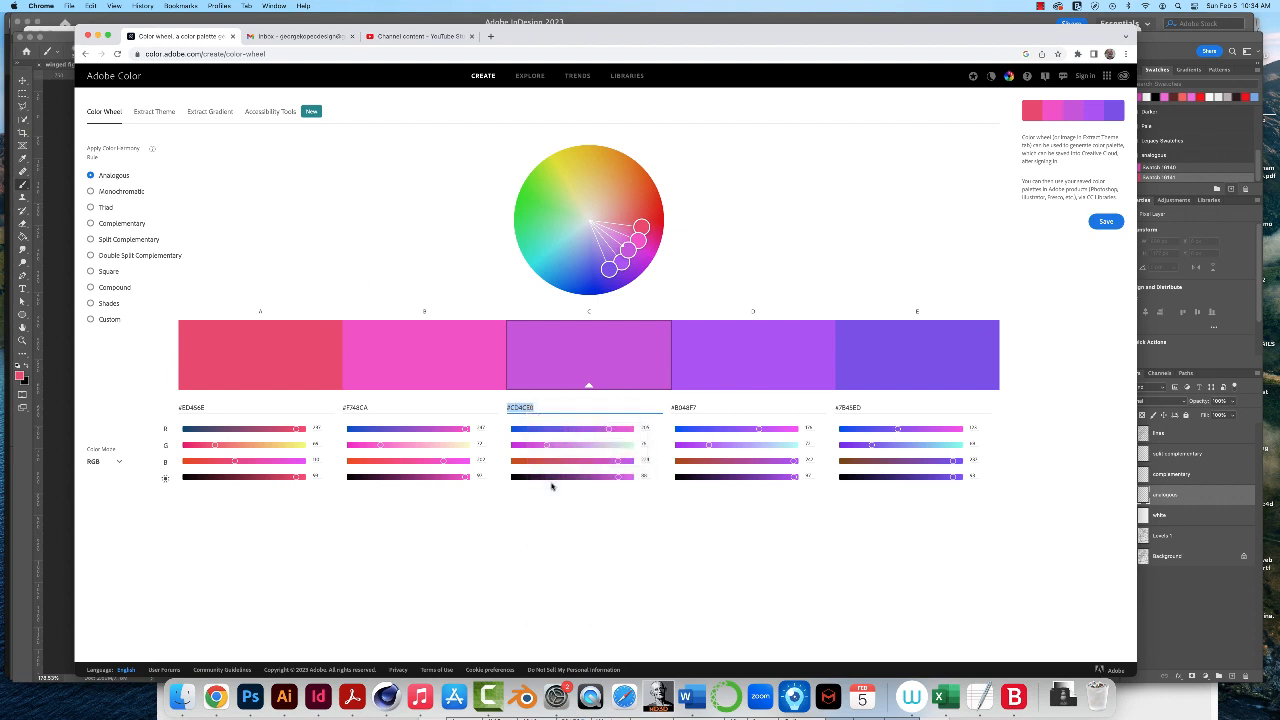
{"action": "left_click", "coordinate": [257, 706]}
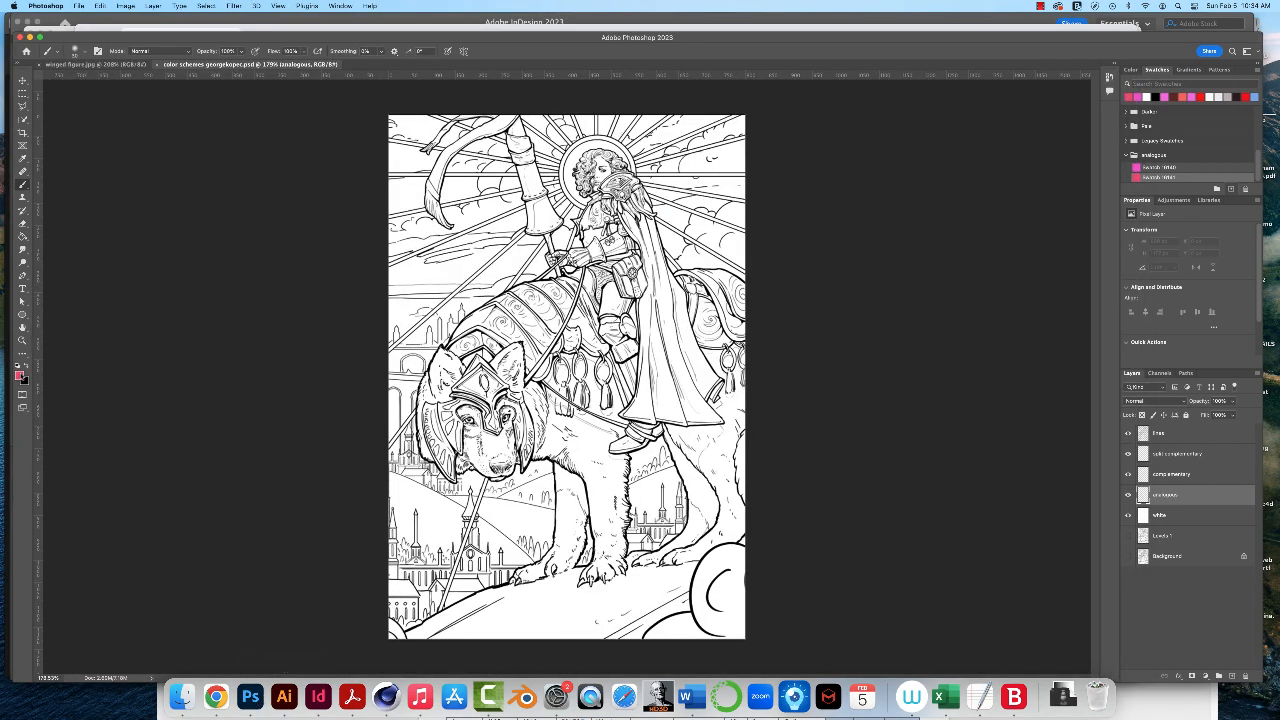
- Set the foreground color to the copied #CD4CE0 and save it as a new swatch in the analogous group with its default name
{"action": "left_click", "coordinate": [19, 373]}
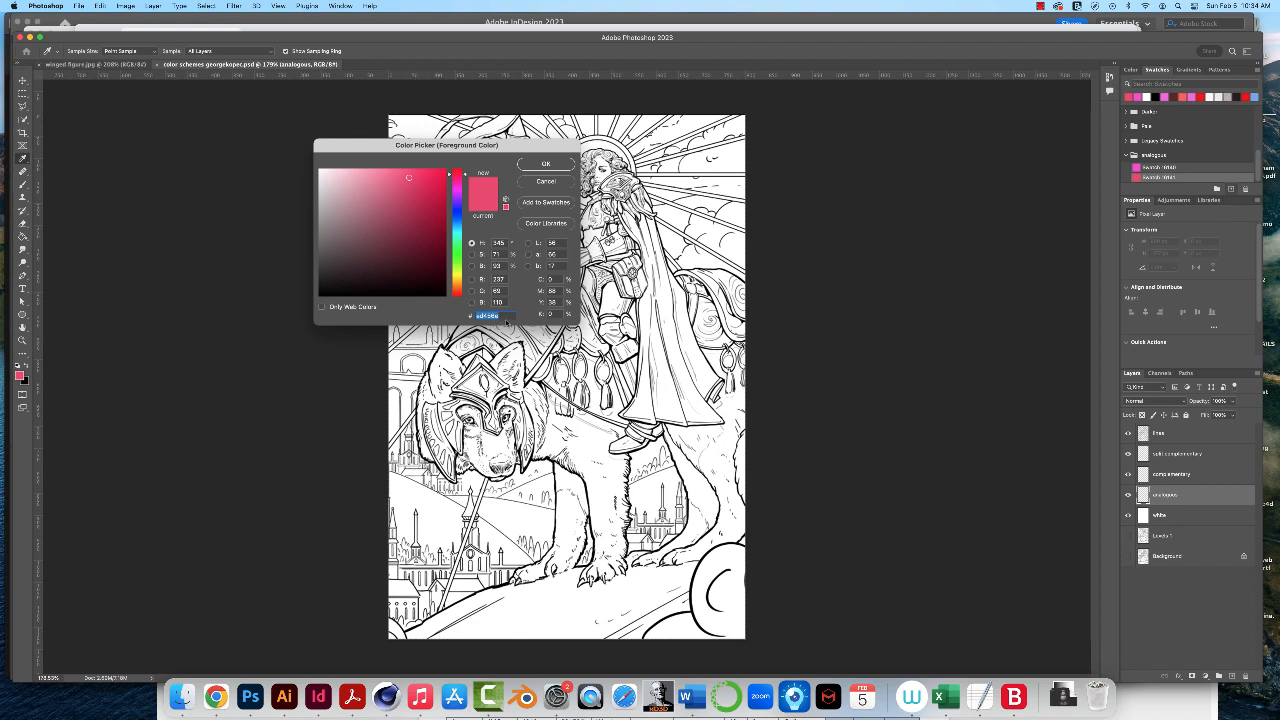
{"action": "key", "text": "super+v"}
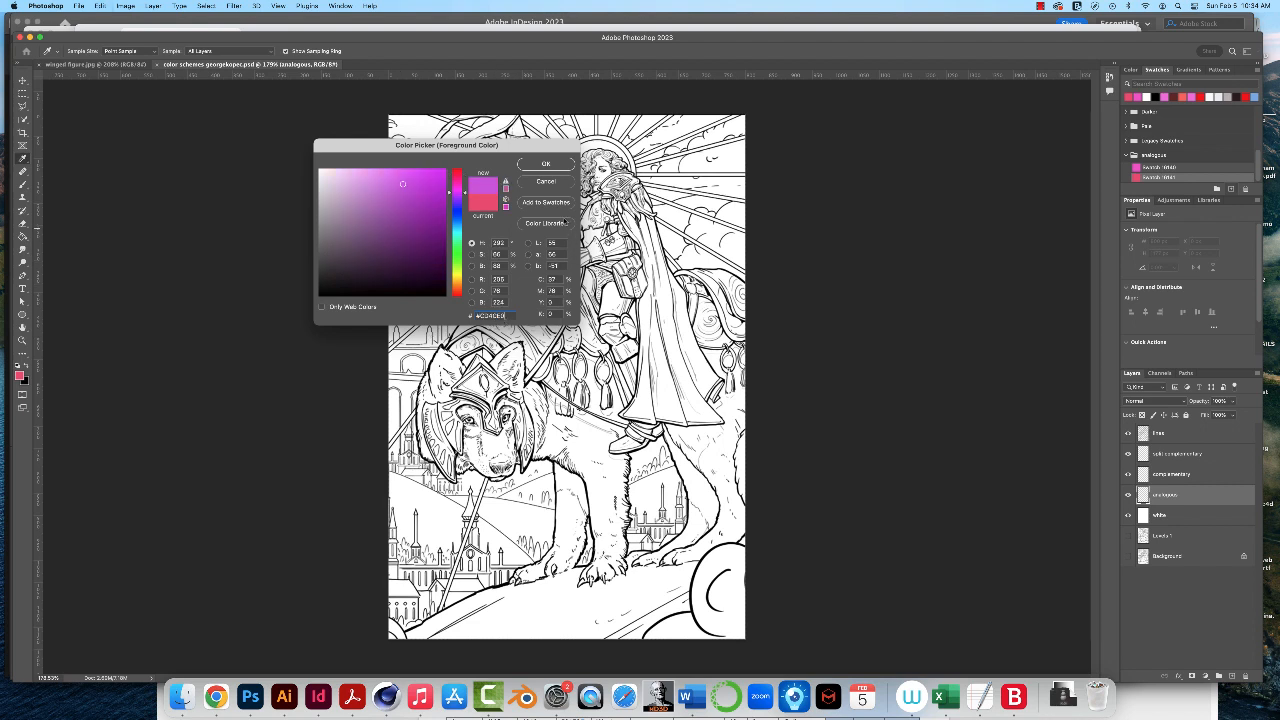
{"action": "left_click", "coordinate": [543, 166]}
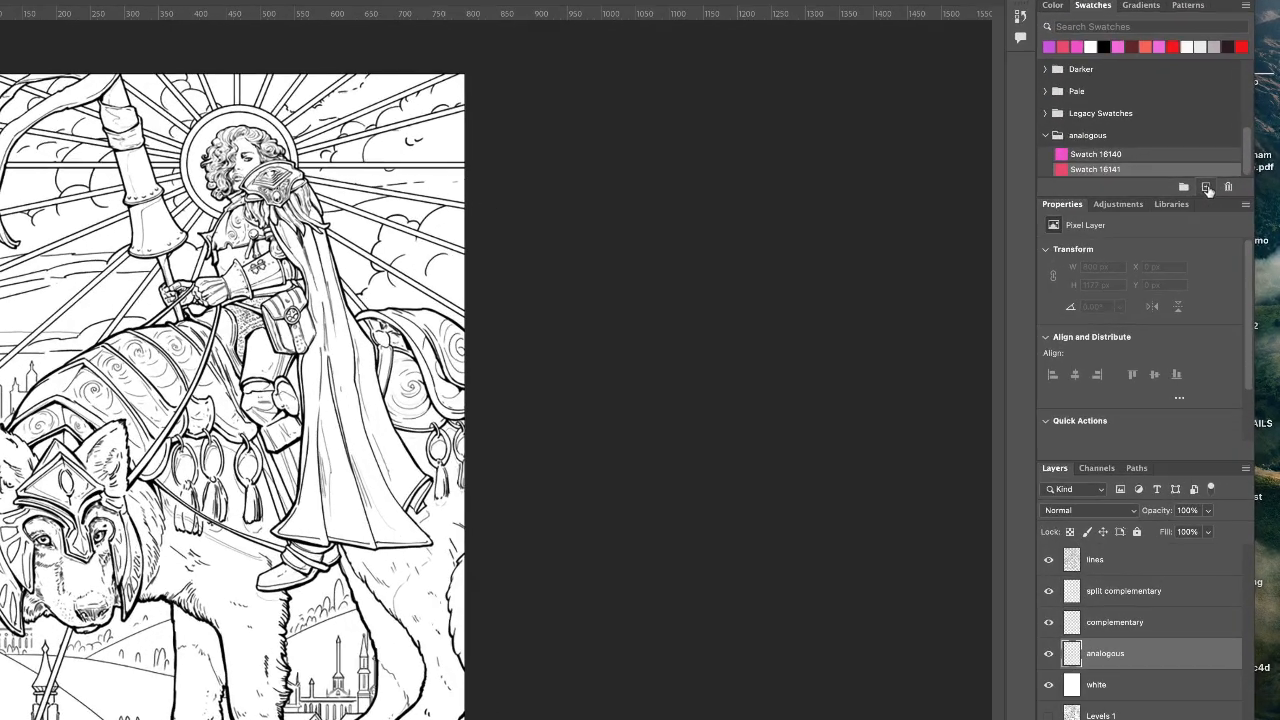
{"action": "left_click", "coordinate": [1231, 188]}
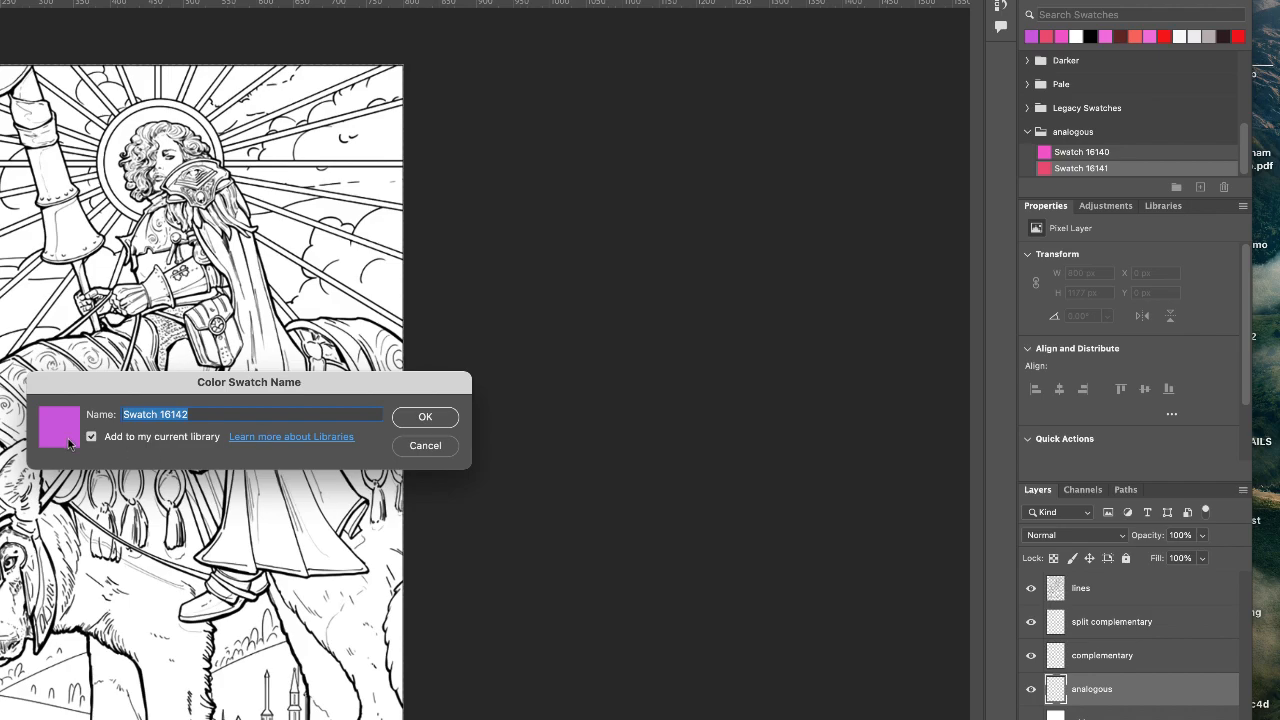
{"action": "left_click", "coordinate": [440, 421]}
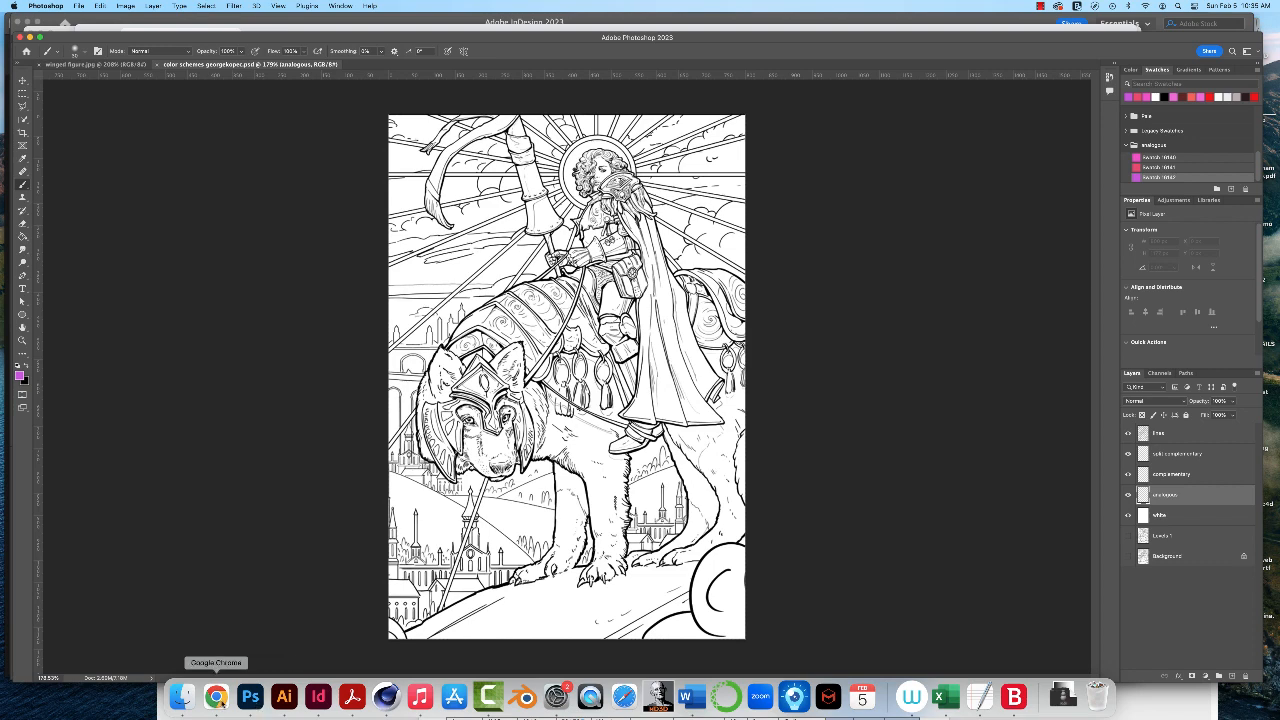
- Copy hex code #B048F7 of the fourth palette color from Adobe Color in Chrome and return to Photoshop
{"action": "left_click", "coordinate": [216, 698]}
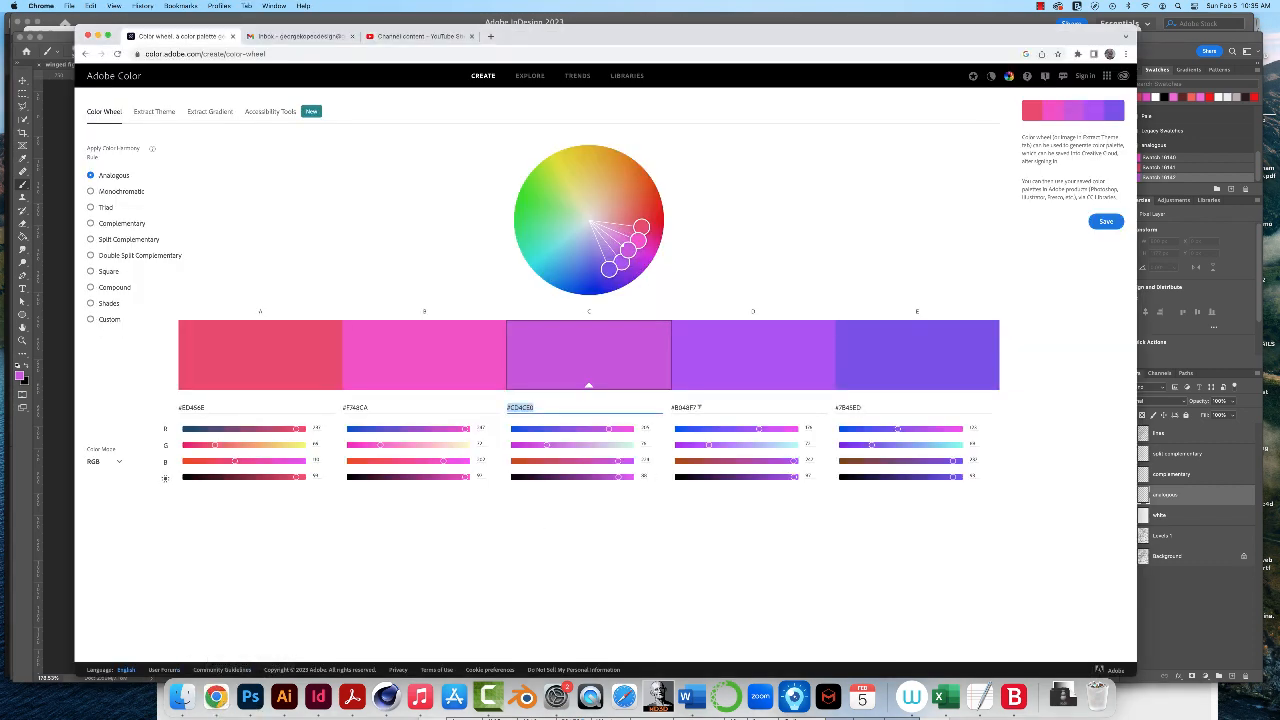
{"action": "left_click_drag", "start_coordinate": [699, 407], "coordinate": [676, 408]}
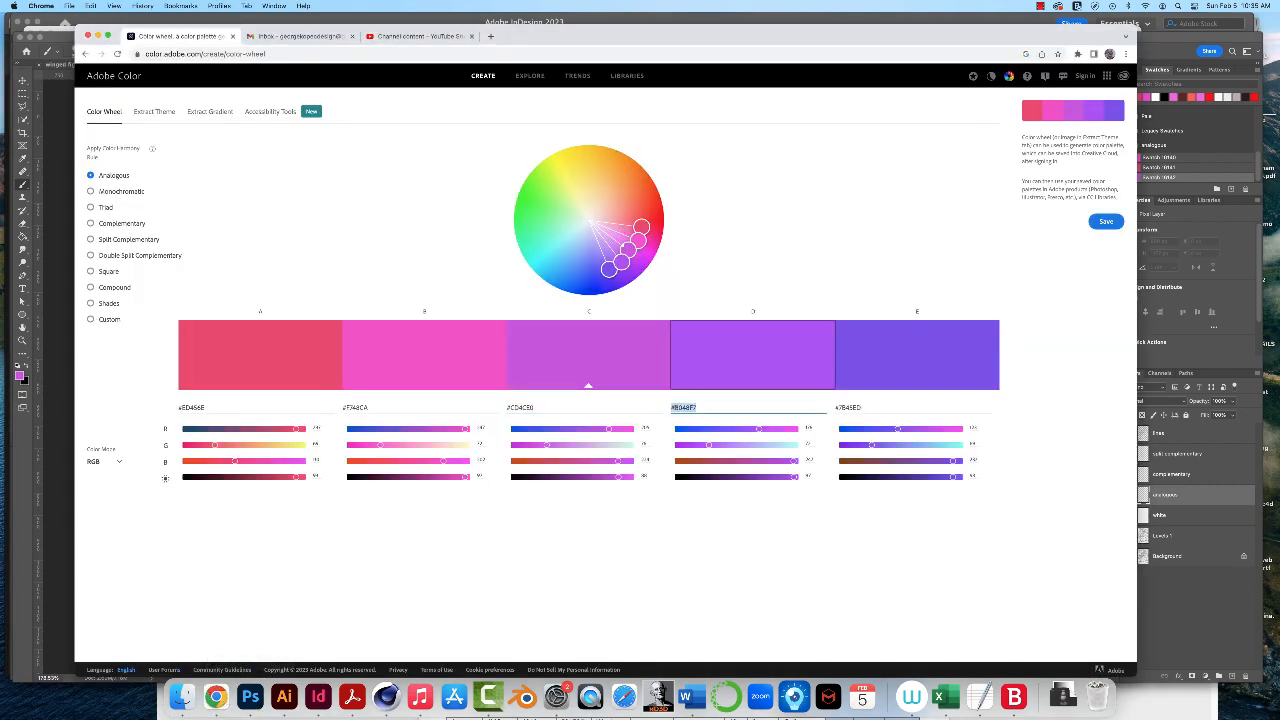
{"action": "right_click", "coordinate": [676, 408]}
{"action": "left_click", "coordinate": [692, 486]}
{"action": "left_click", "coordinate": [250, 700]}
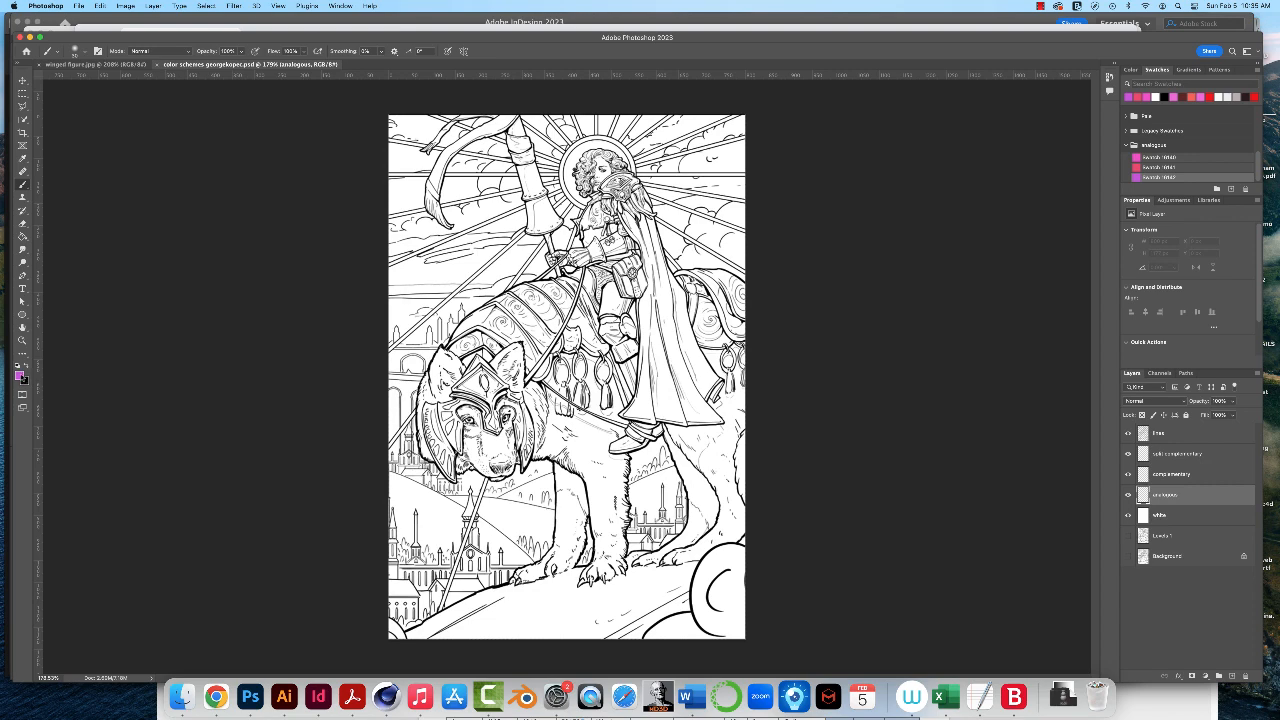
- Set the foreground color to the copied #B048F7 and save it in the analogous group as a new swatch with its default name
{"action": "left_click", "coordinate": [20, 375]}
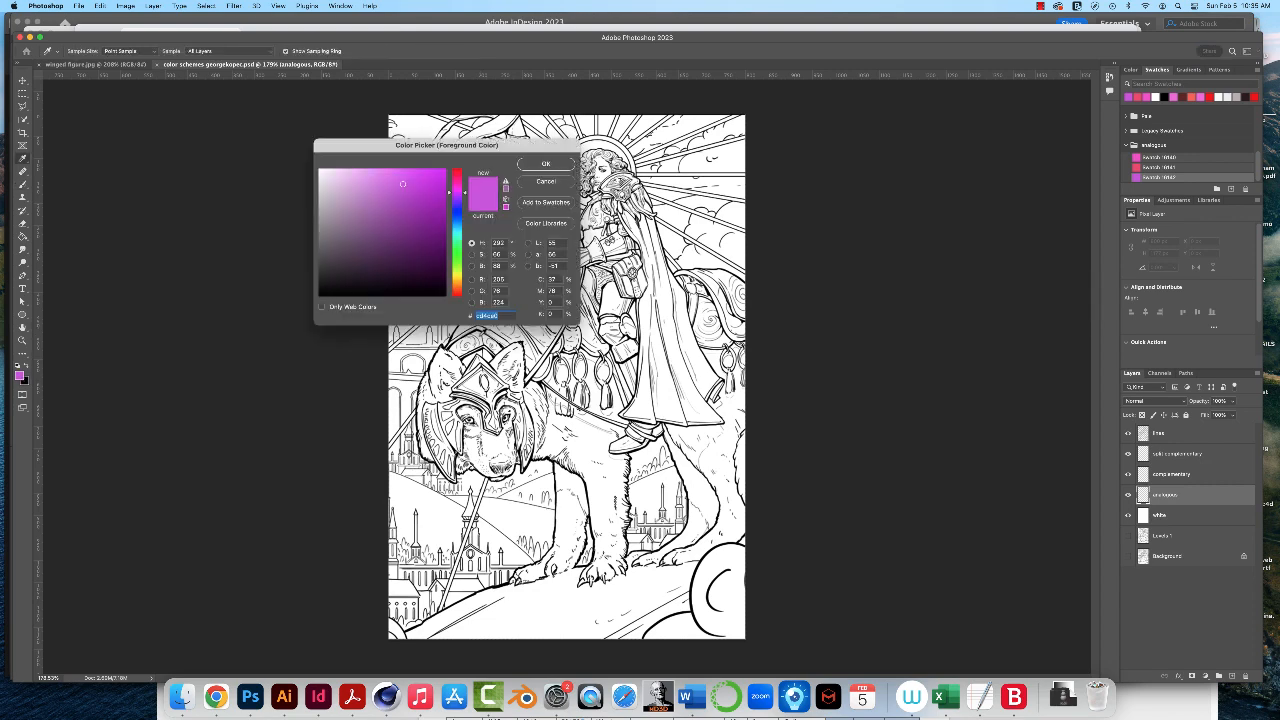
{"action": "key", "text": "super+v"}
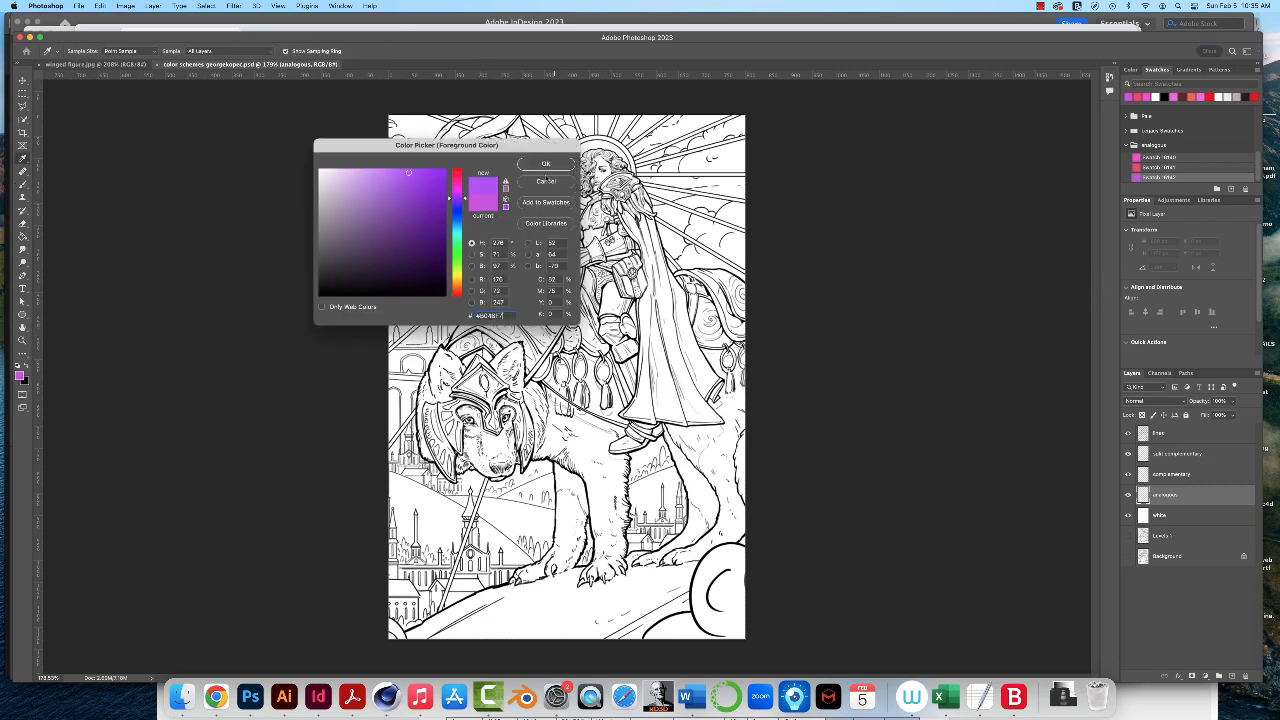
{"action": "left_click", "coordinate": [548, 165]}
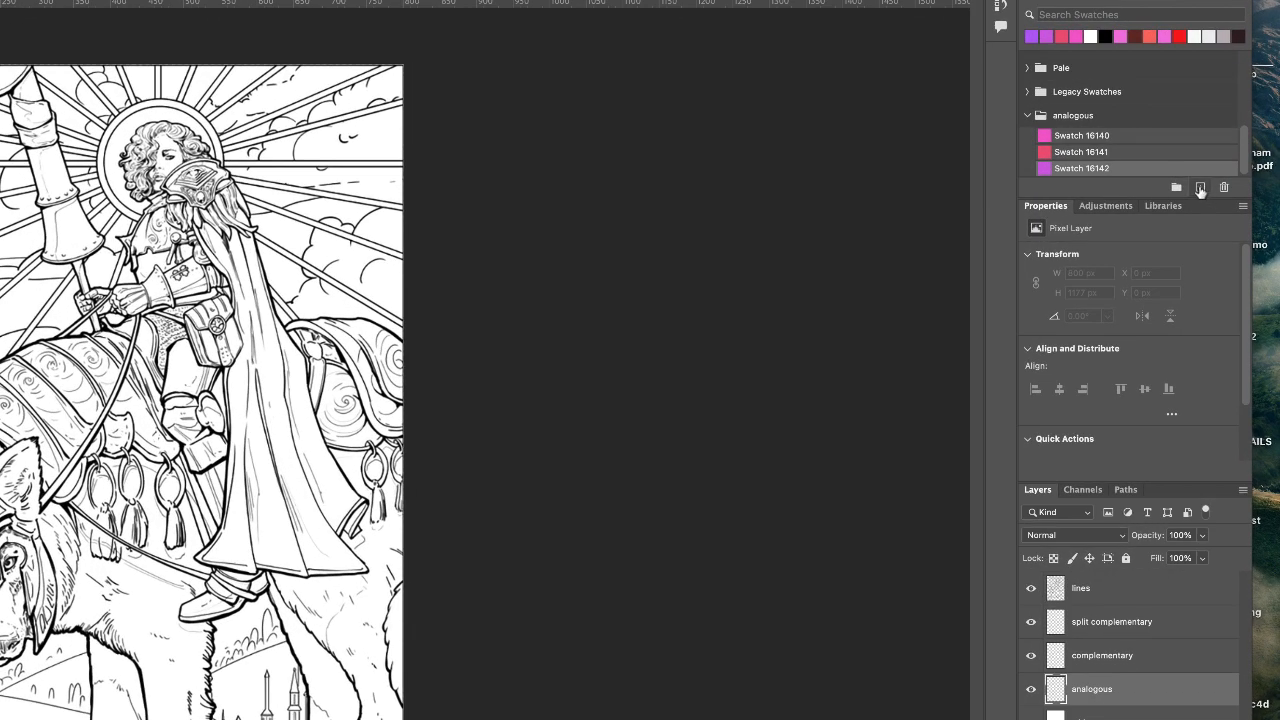
{"action": "left_click", "coordinate": [1200, 188]}
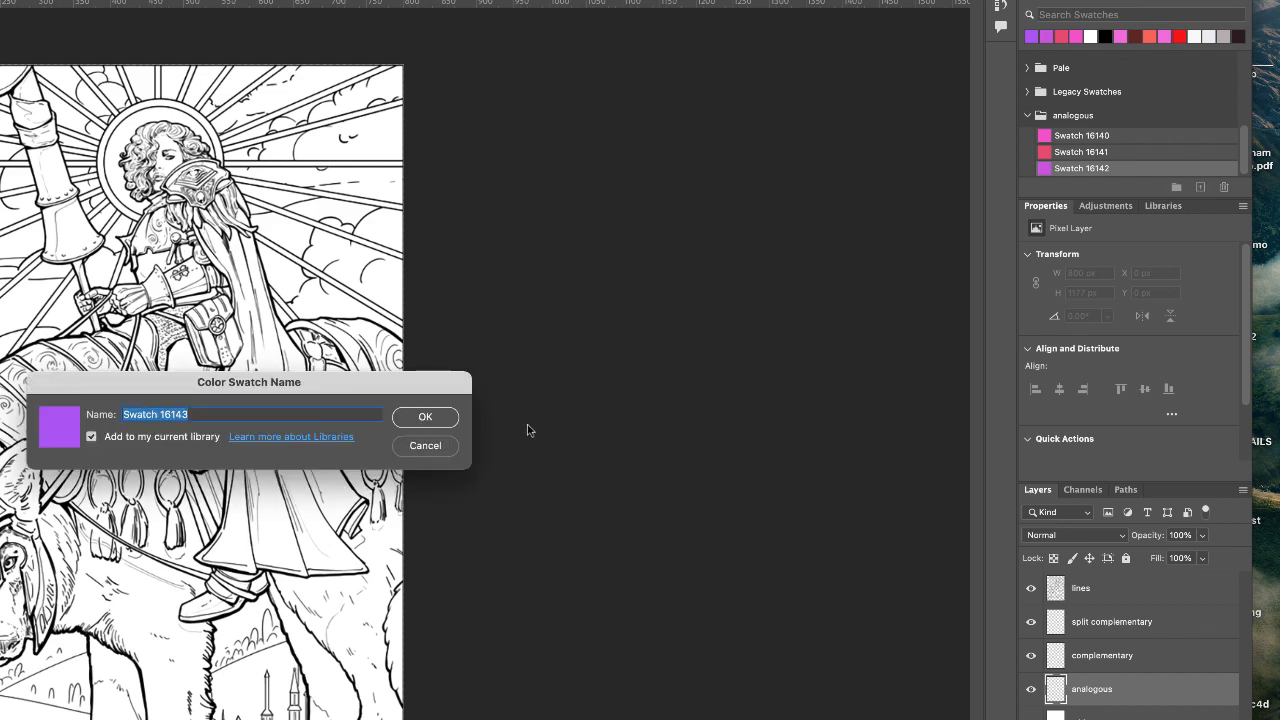
{"action": "left_click", "coordinate": [438, 416]}
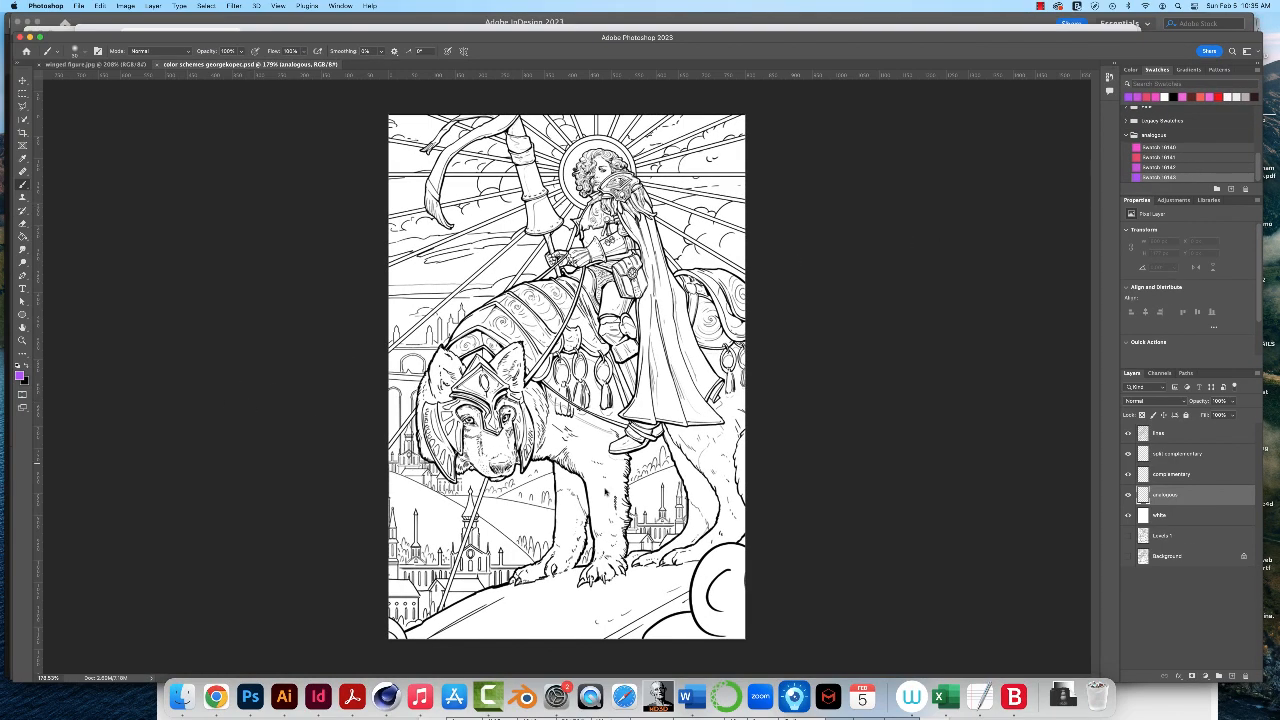
- Copy hex code #7B45ED of the fifth palette color from Adobe Color in Chrome and switch back to Photoshop
{"action": "left_click", "coordinate": [216, 697]}
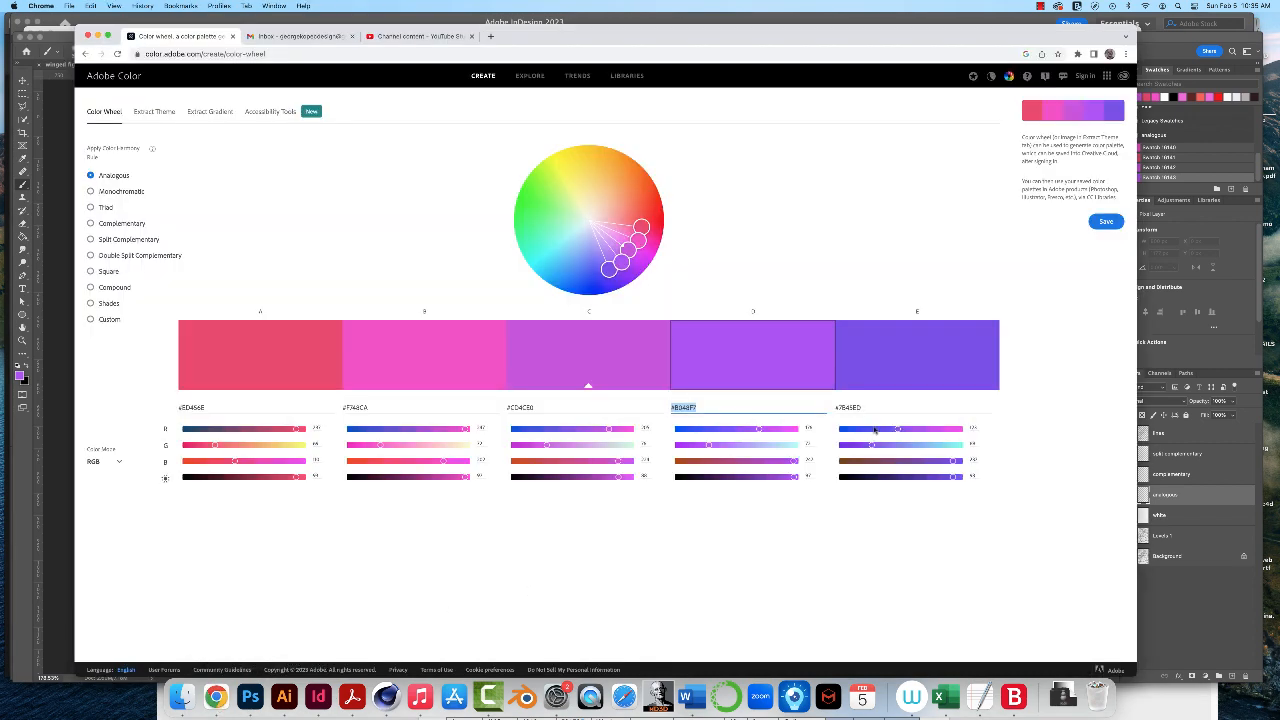
{"action": "left_click", "coordinate": [900, 355]}
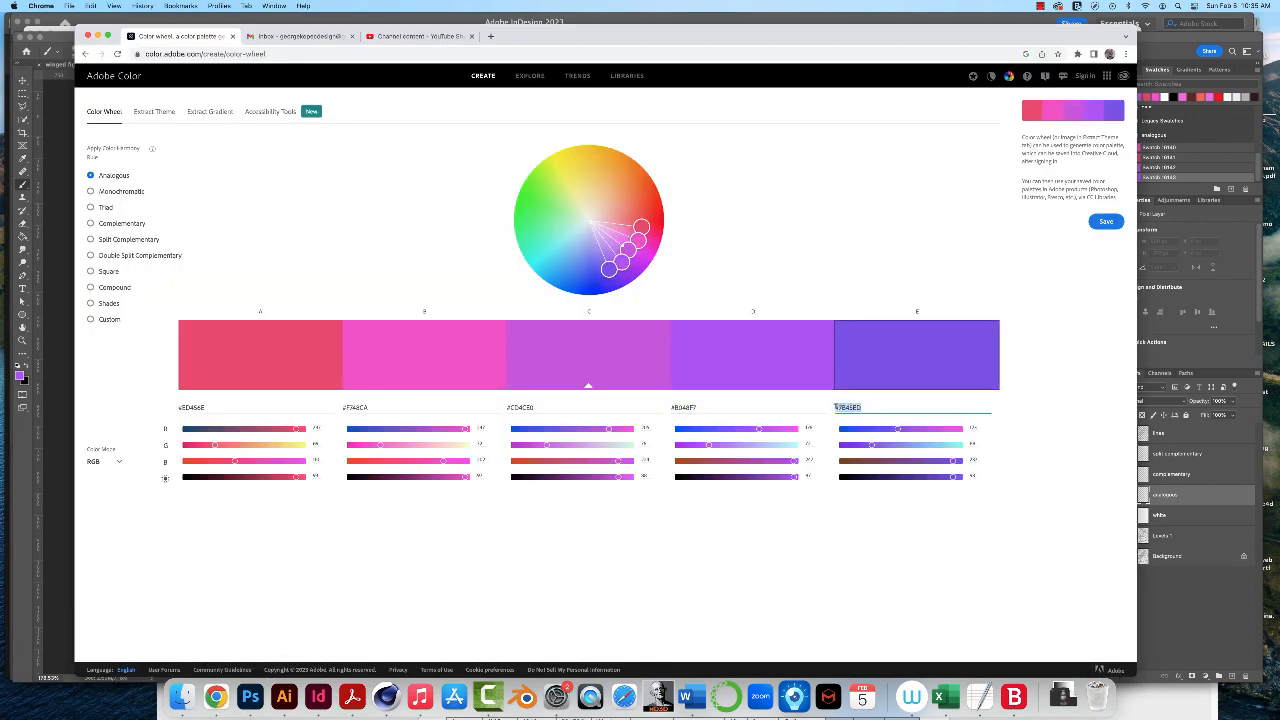
{"action": "right_click", "coordinate": [857, 410]}
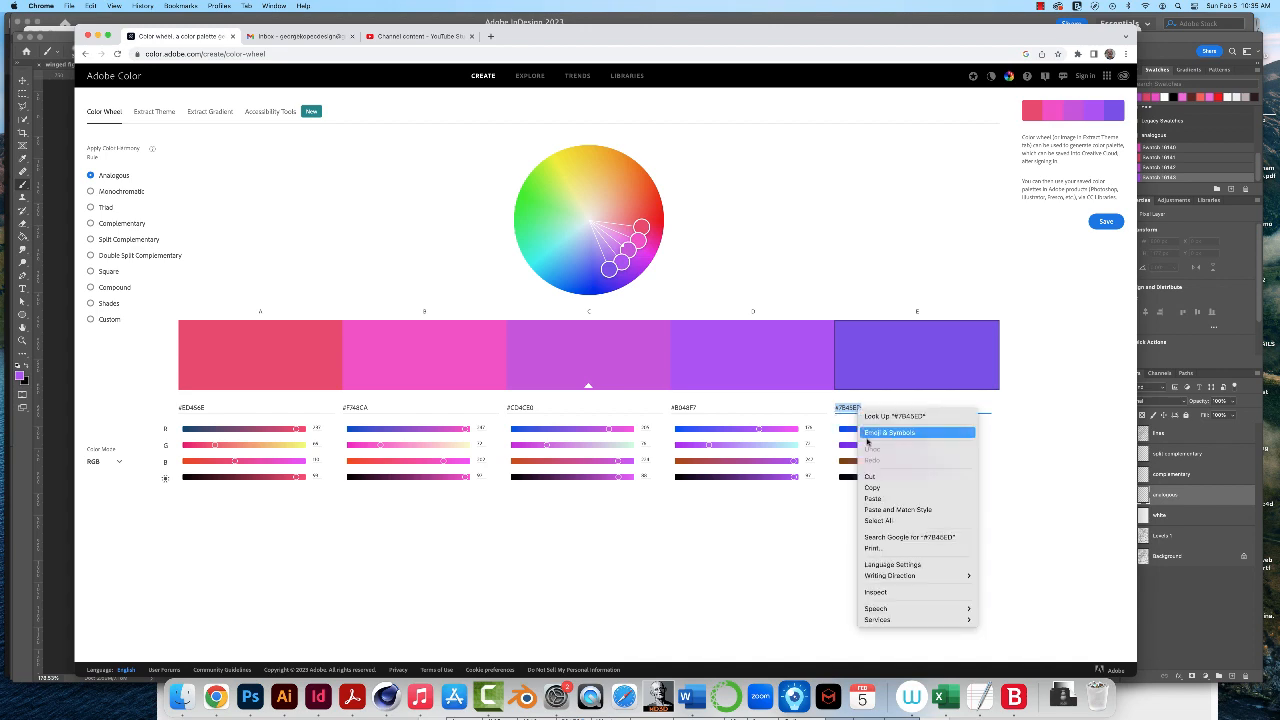
{"action": "left_click", "coordinate": [877, 489]}
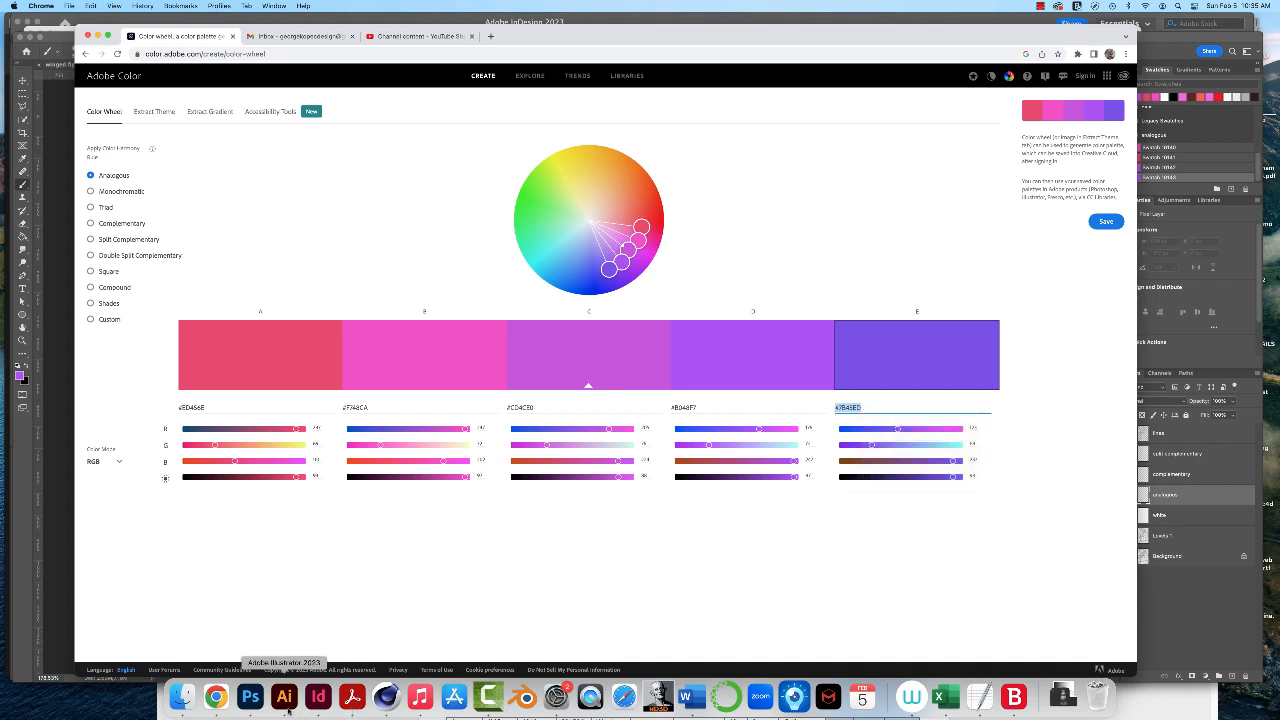
{"action": "left_click", "coordinate": [252, 700]}
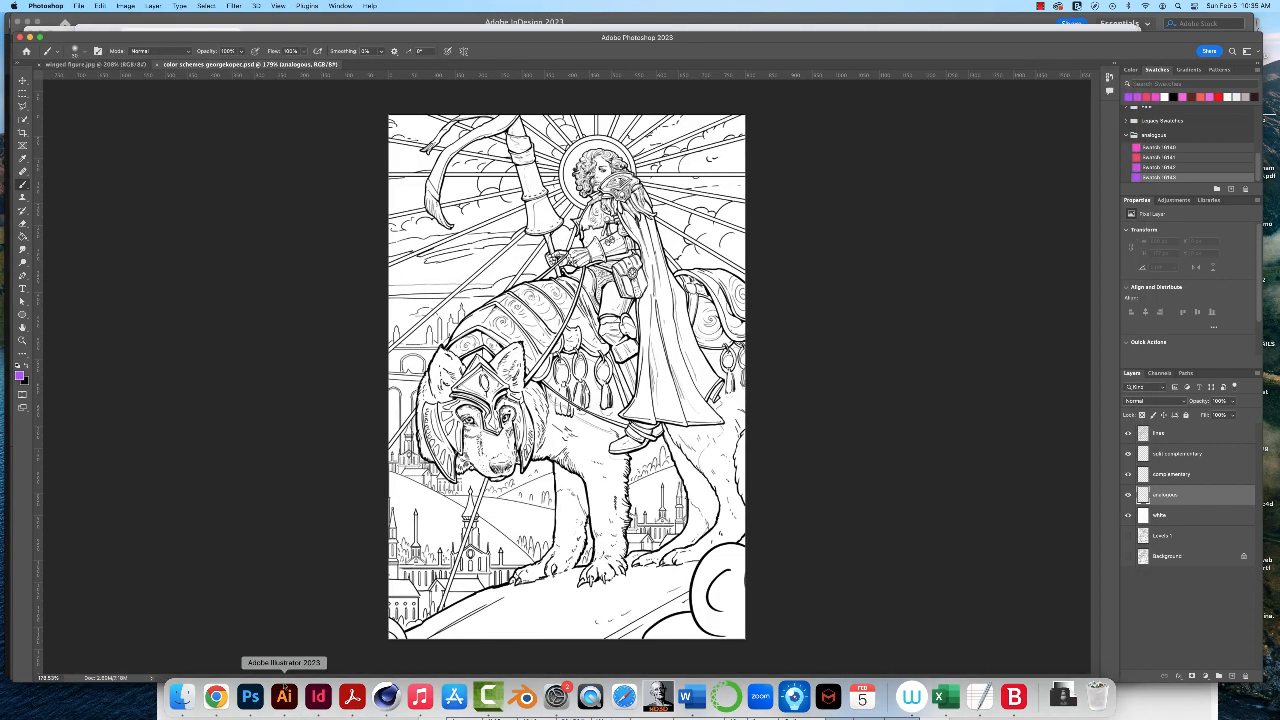
- Set the foreground color to the copied #7B45ED and add it to the analogous group as a new swatch with its default name
{"action": "left_click", "coordinate": [19, 376]}
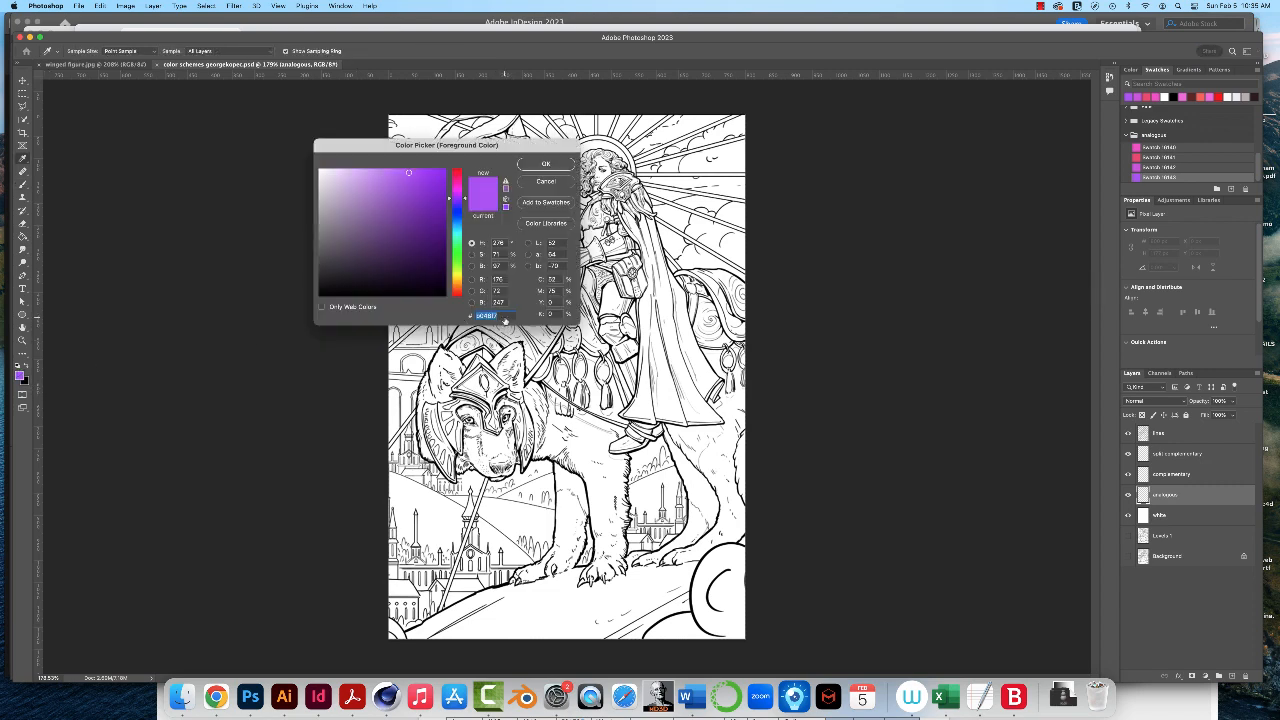
{"action": "key", "text": "super+v"}
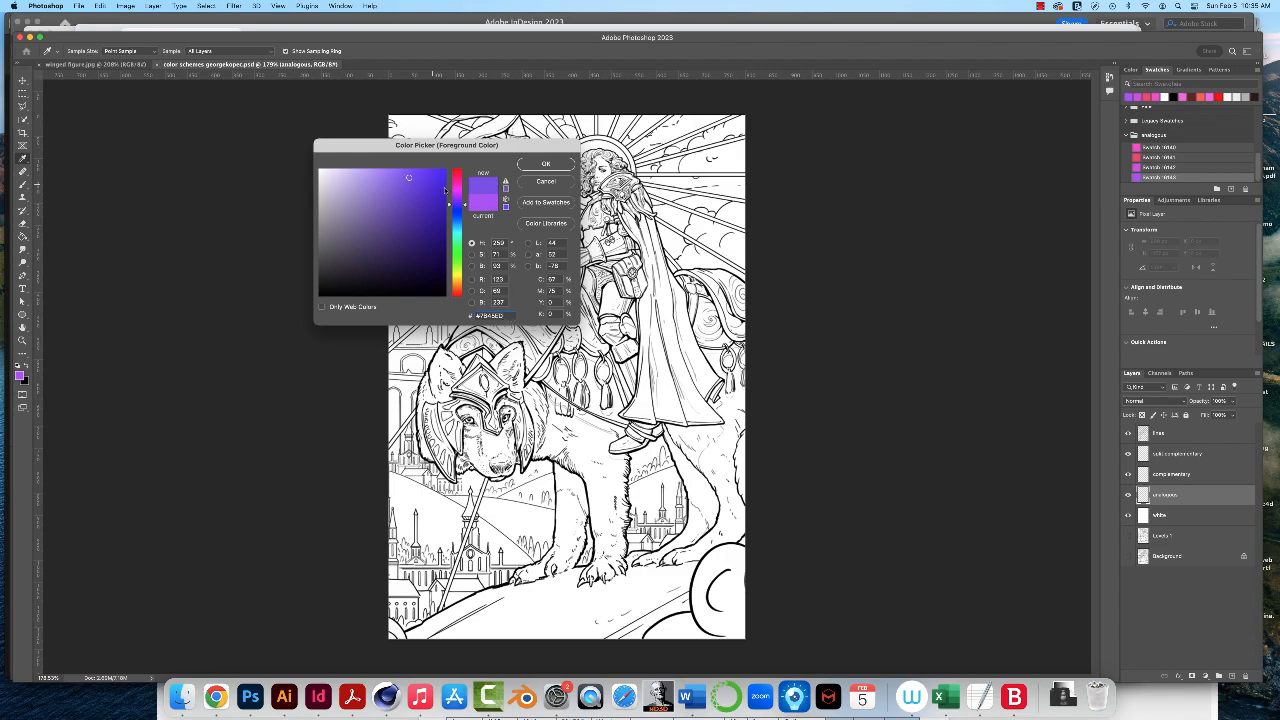
{"action": "left_click", "coordinate": [546, 166]}
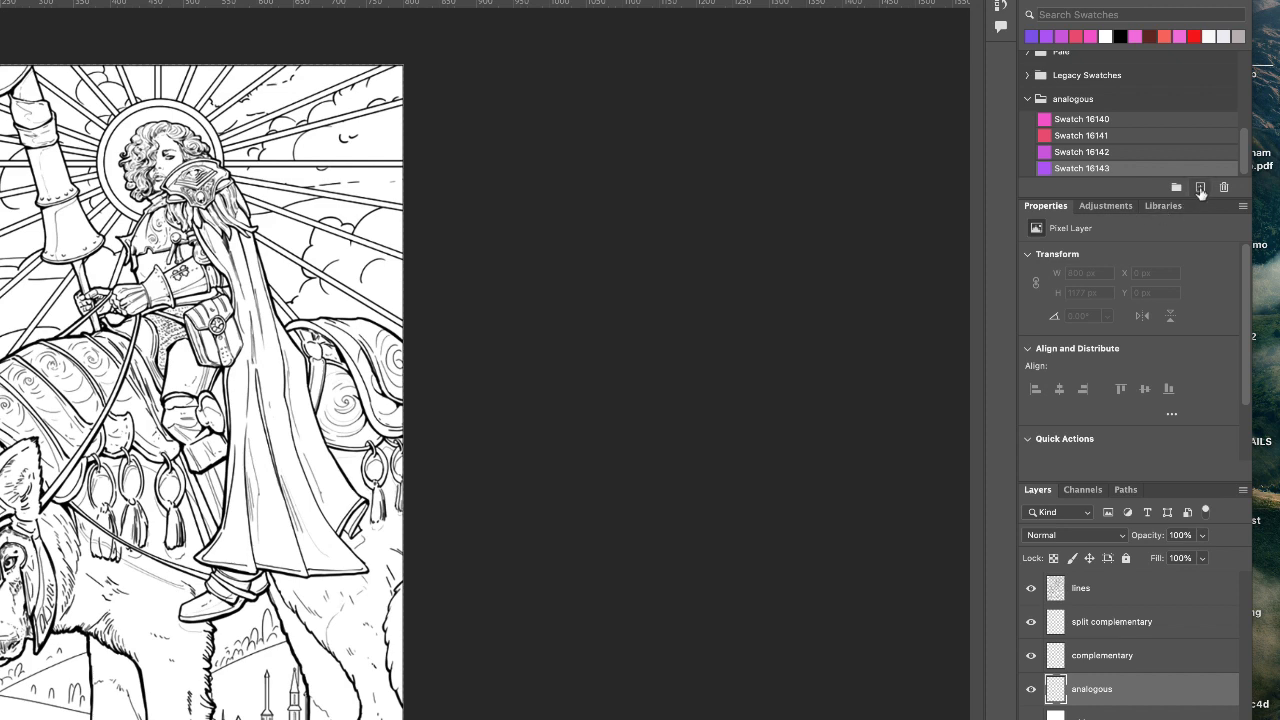
{"action": "left_click", "coordinate": [1200, 188]}
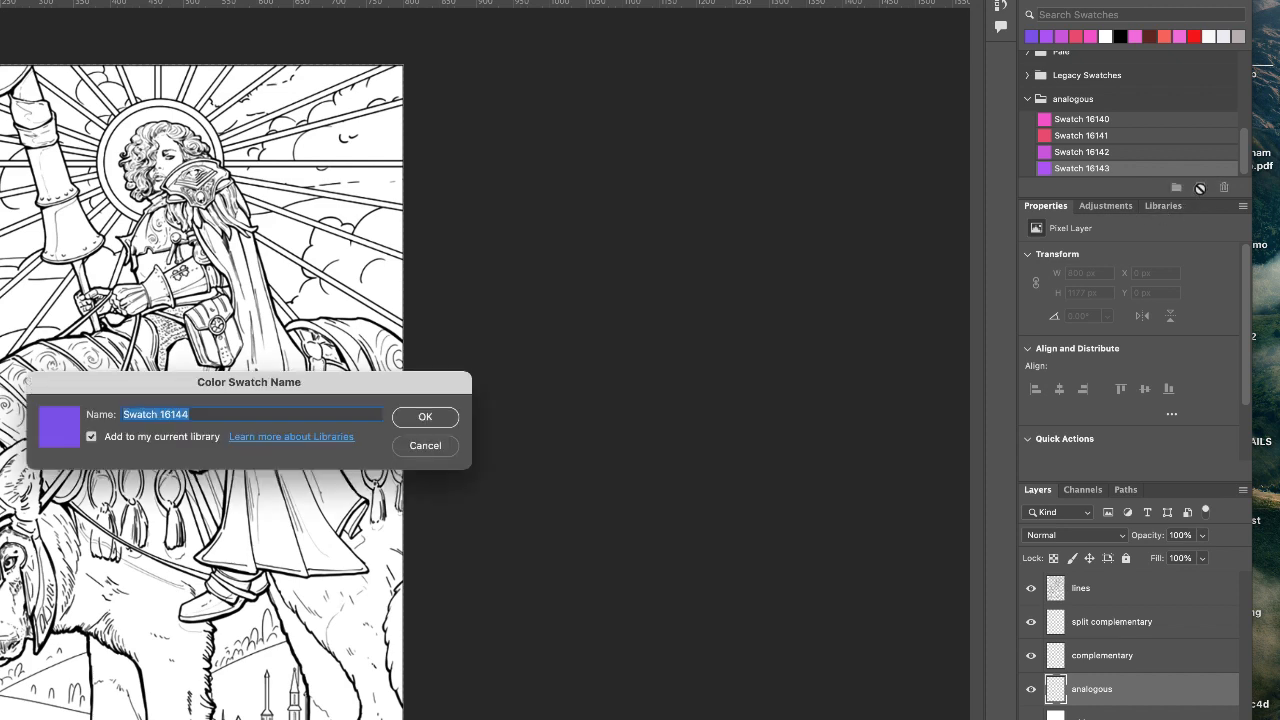
{"action": "left_click", "coordinate": [447, 418]}
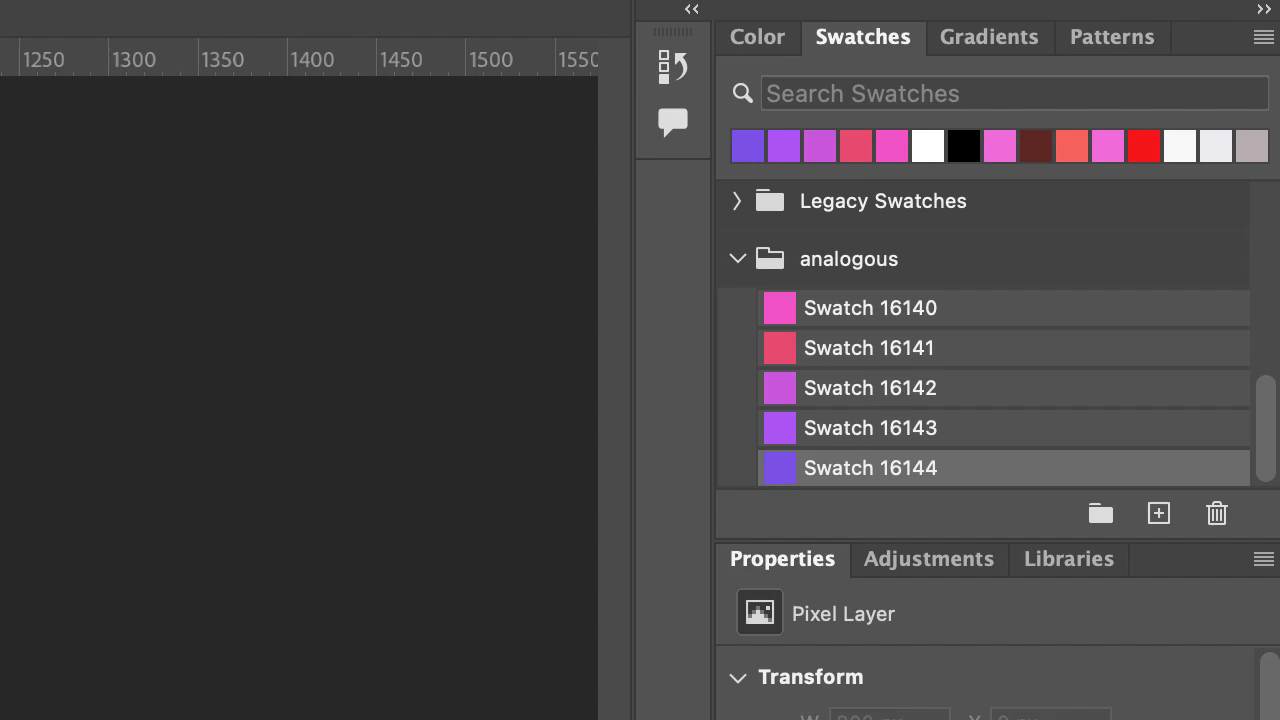
- Check the palette order in Adobe Color and move the red-pink swatch above the pink one in Photoshop's analogous group
{"action": "left_click", "coordinate": [216, 697]}
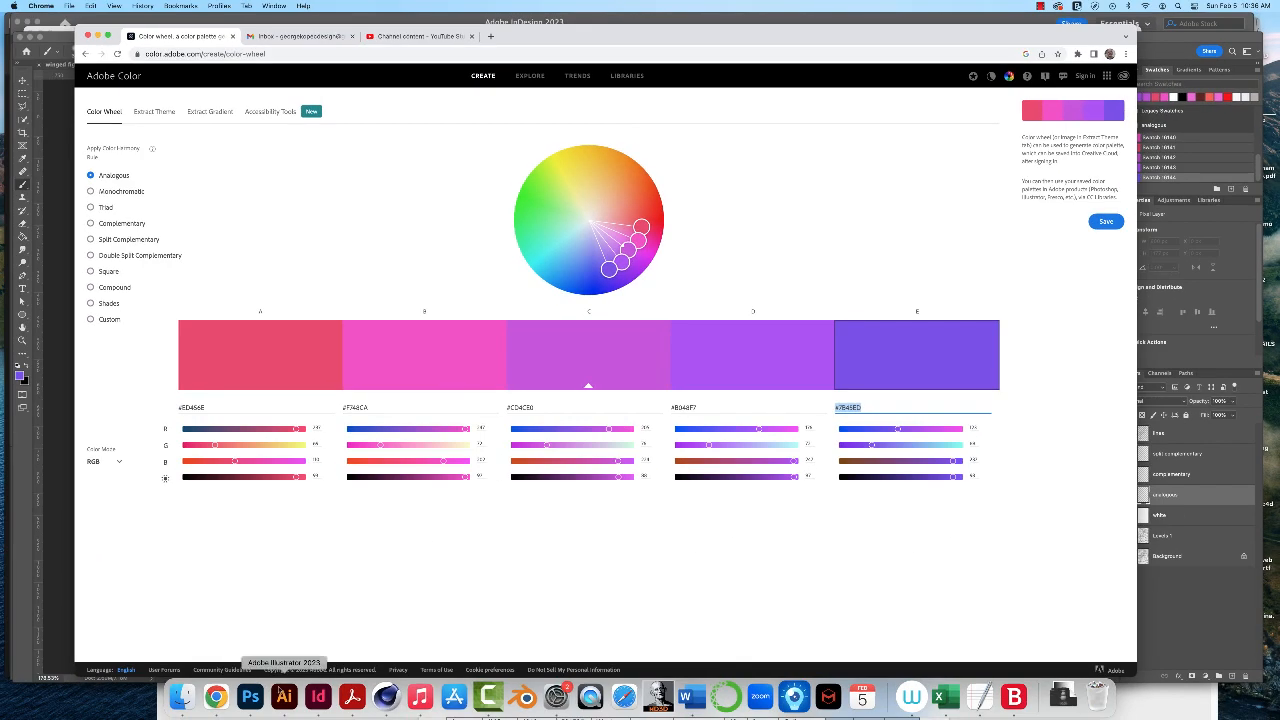
{"action": "left_click", "coordinate": [249, 706]}
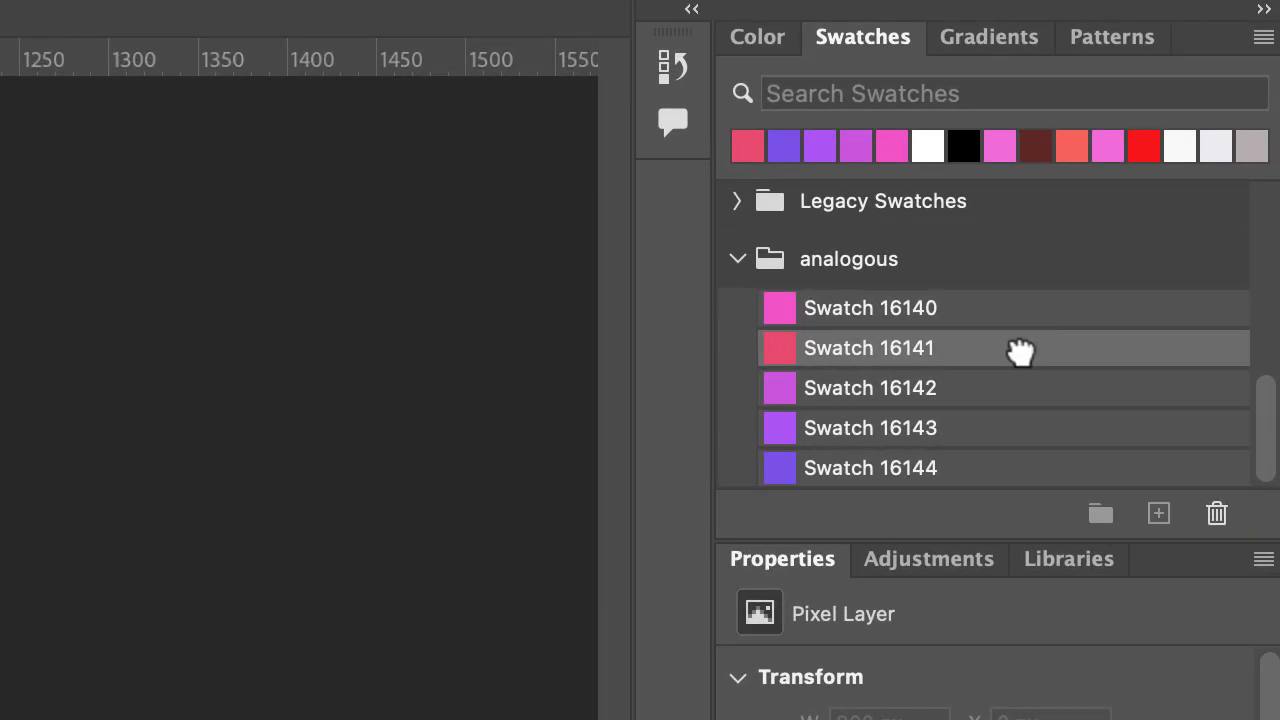
{"action": "left_click_drag", "start_coordinate": [1195, 148], "coordinate": [1197, 144]}
{"action": "left_click_drag", "start_coordinate": [1020, 336], "coordinate": [1023, 311]}
{"action": "left_click_drag", "start_coordinate": [1022, 293], "coordinate": [1030, 286]}
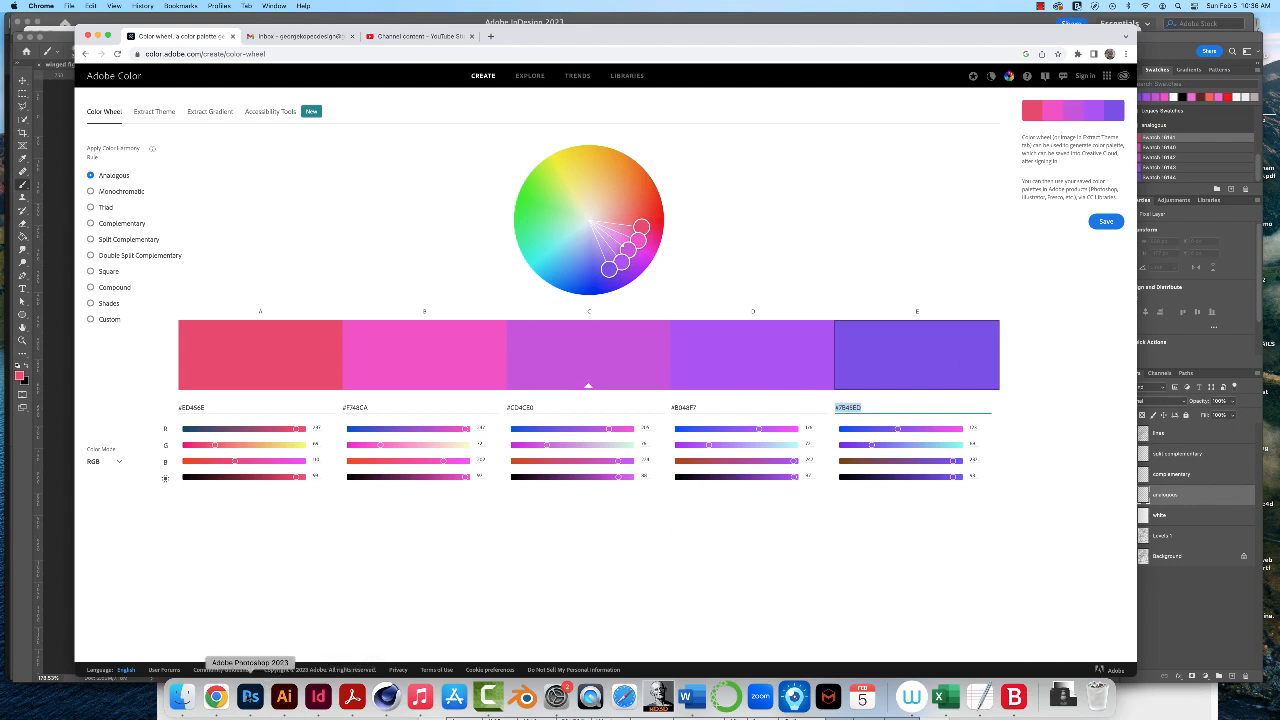
{"action": "left_click", "coordinate": [250, 697]}
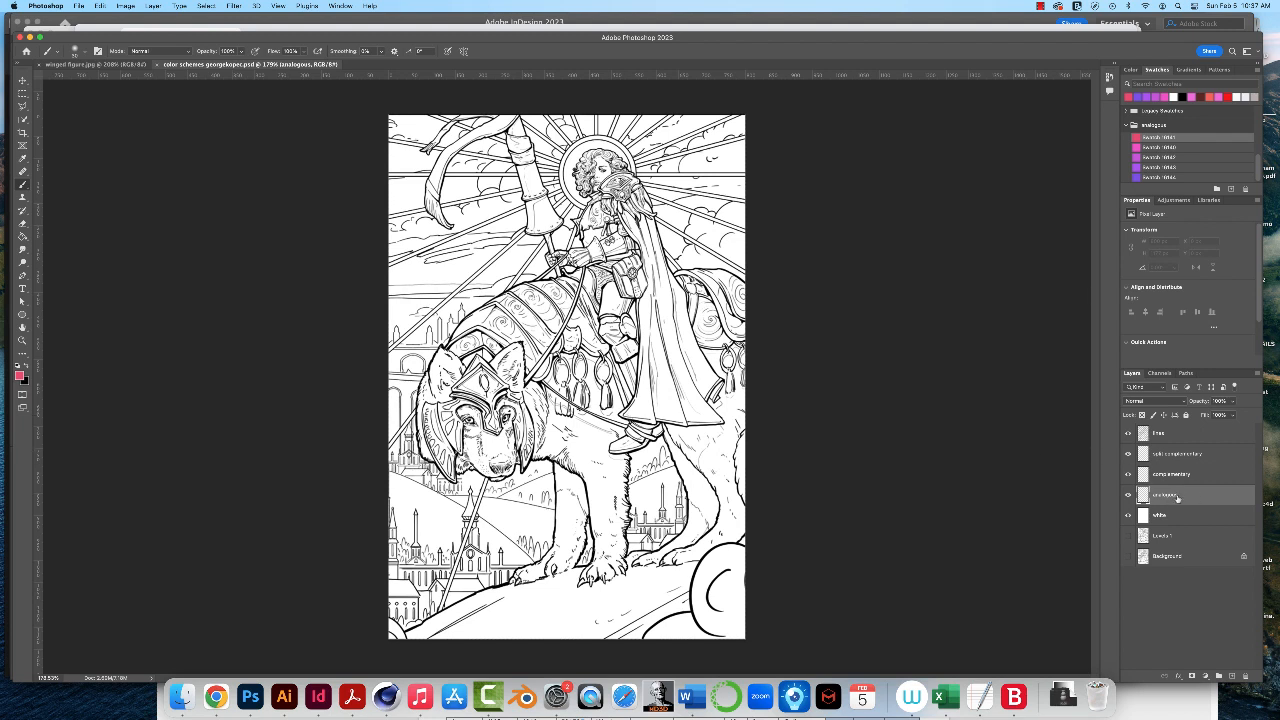
- Brush a red-pink test stroke on the cape's lower corner and choose the Hard Round brush
{"action": "mouse_move", "coordinate": [630, 416]}
{"action": "left_mouse_down"}
{"action": "mouse_move", "coordinate": [642, 386]}
{"action": "mouse_move", "coordinate": [636, 416]}
{"action": "mouse_move", "coordinate": [648, 402]}
{"action": "left_mouse_up"}
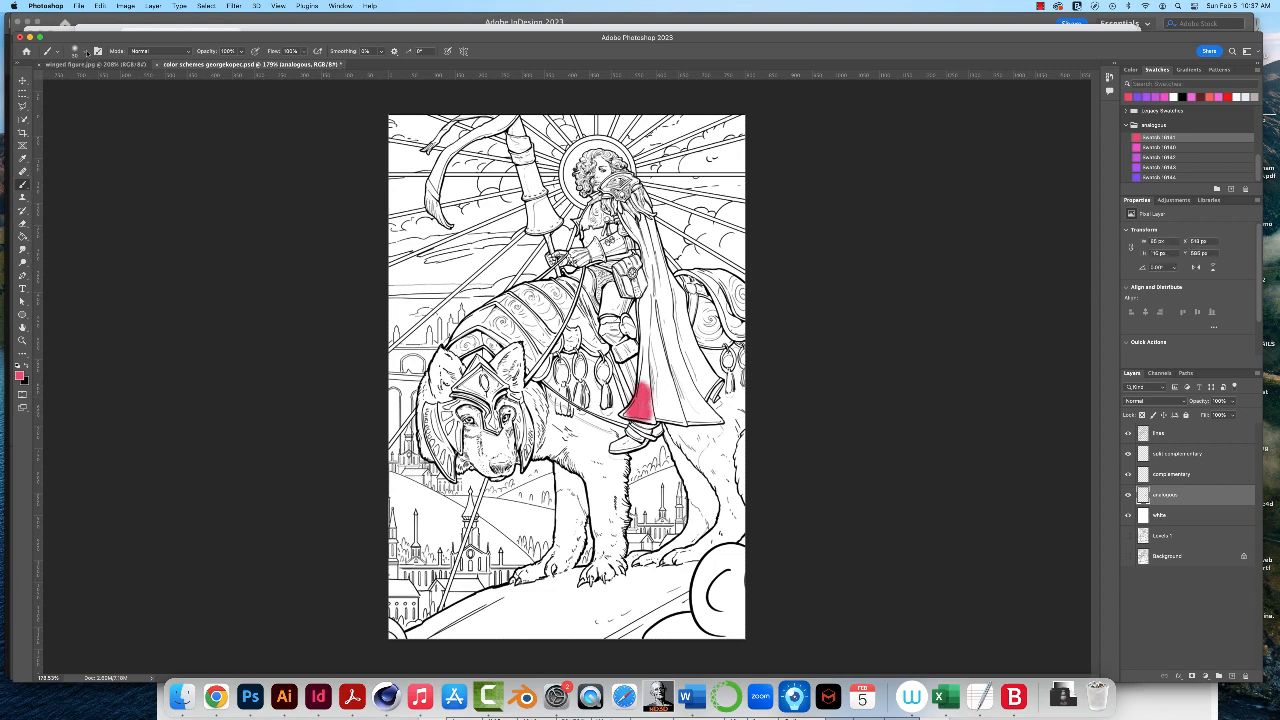
{"action": "left_click", "coordinate": [87, 53]}
{"action": "left_click", "coordinate": [186, 163]}
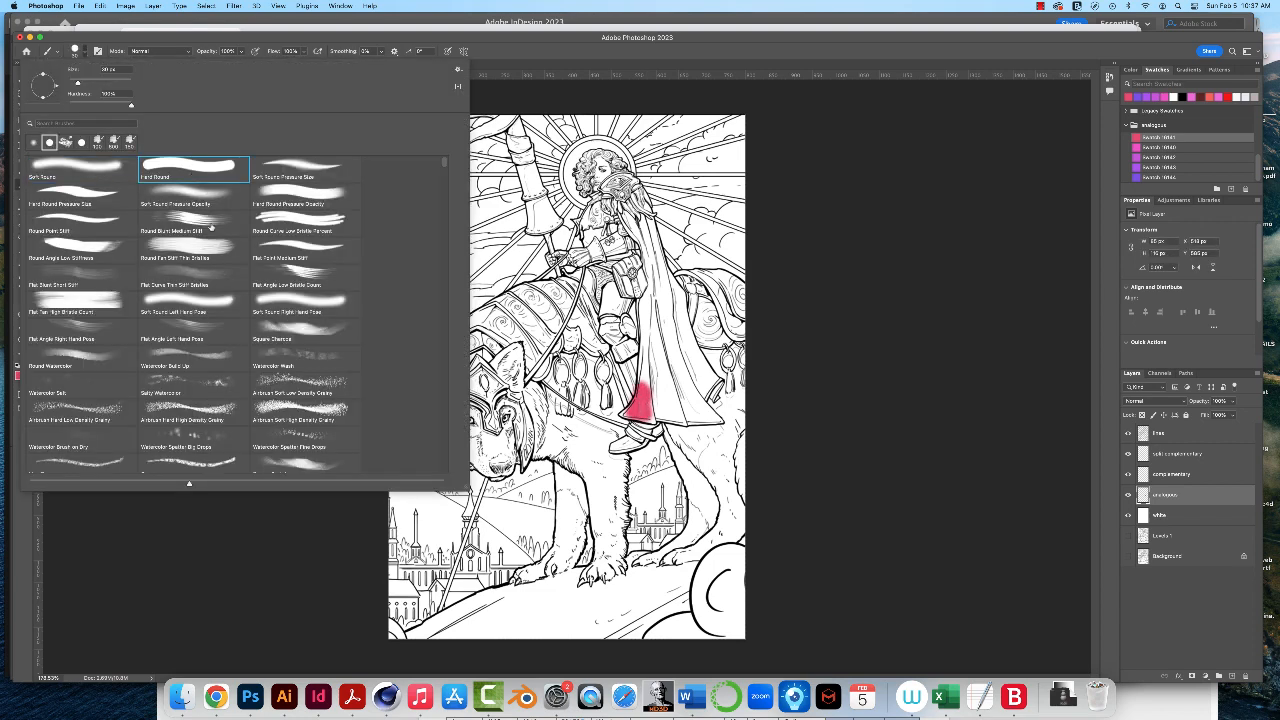
{"action": "left_click", "coordinate": [261, 508]}
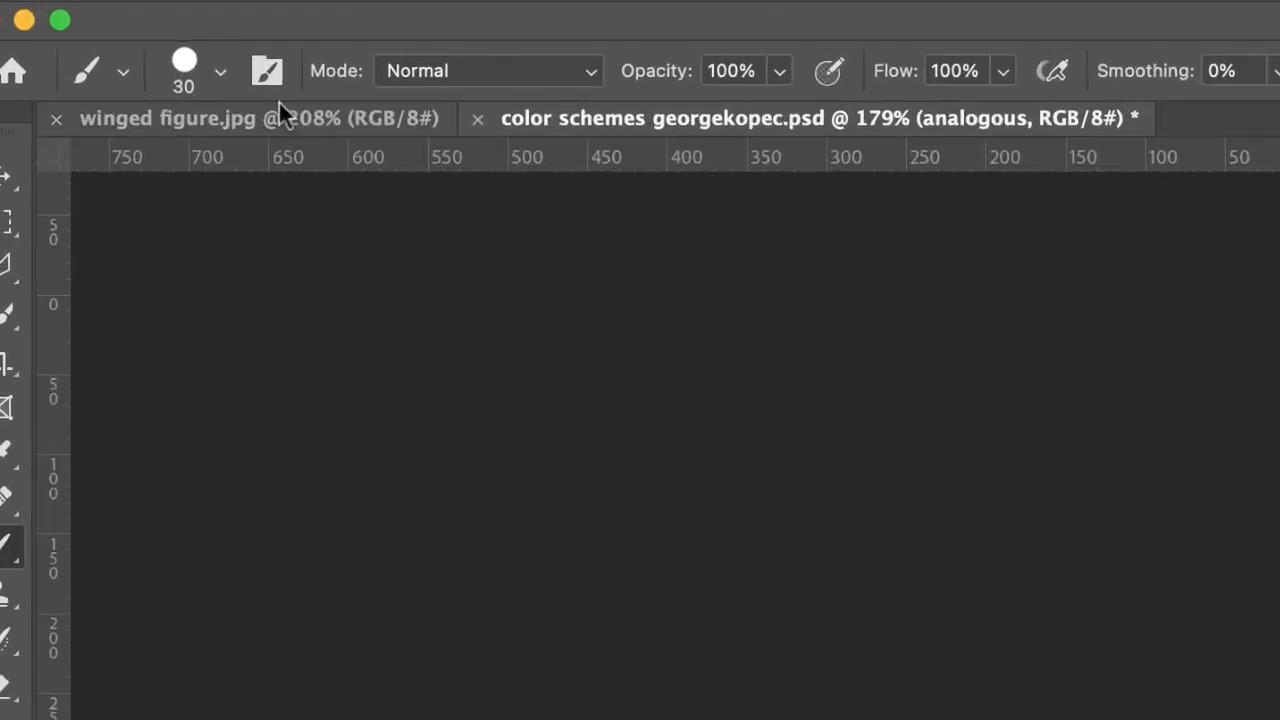
{"action": "left_click", "coordinate": [246, 86]}
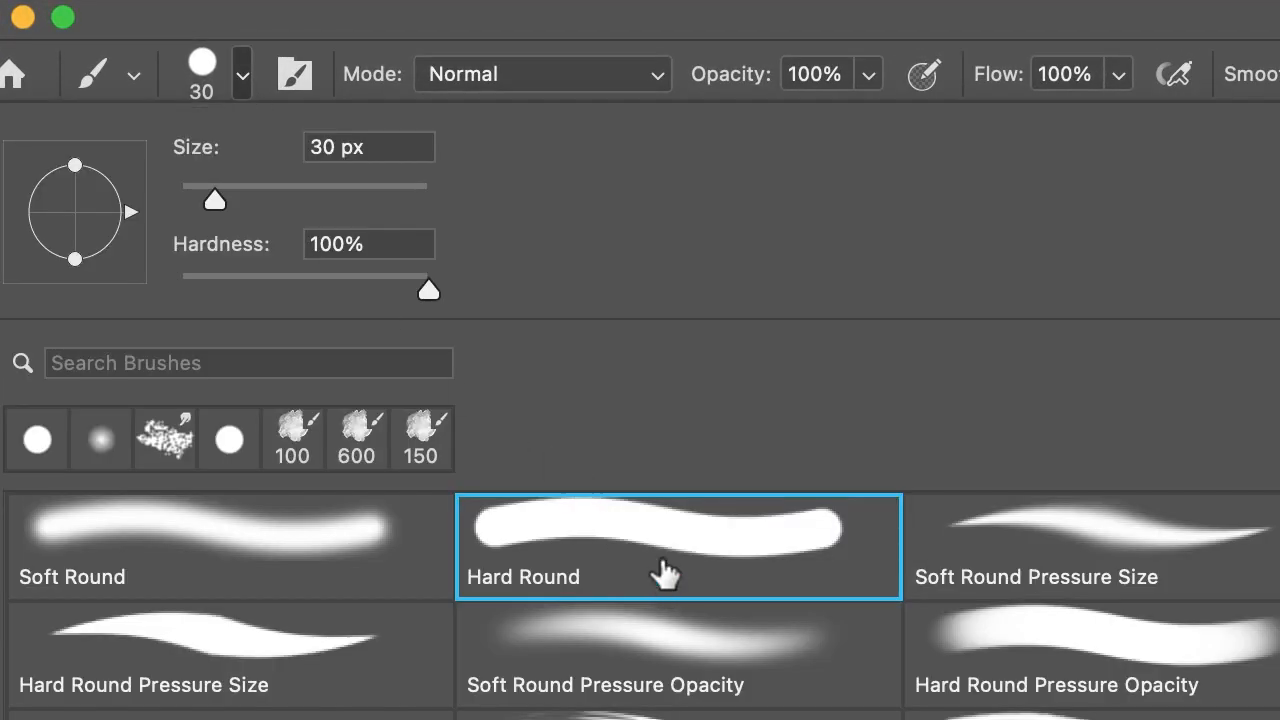
- Select the entire canvas on the analogous layer and delete the red-pink test stroke
{"action": "left_click", "coordinate": [1178, 495]}
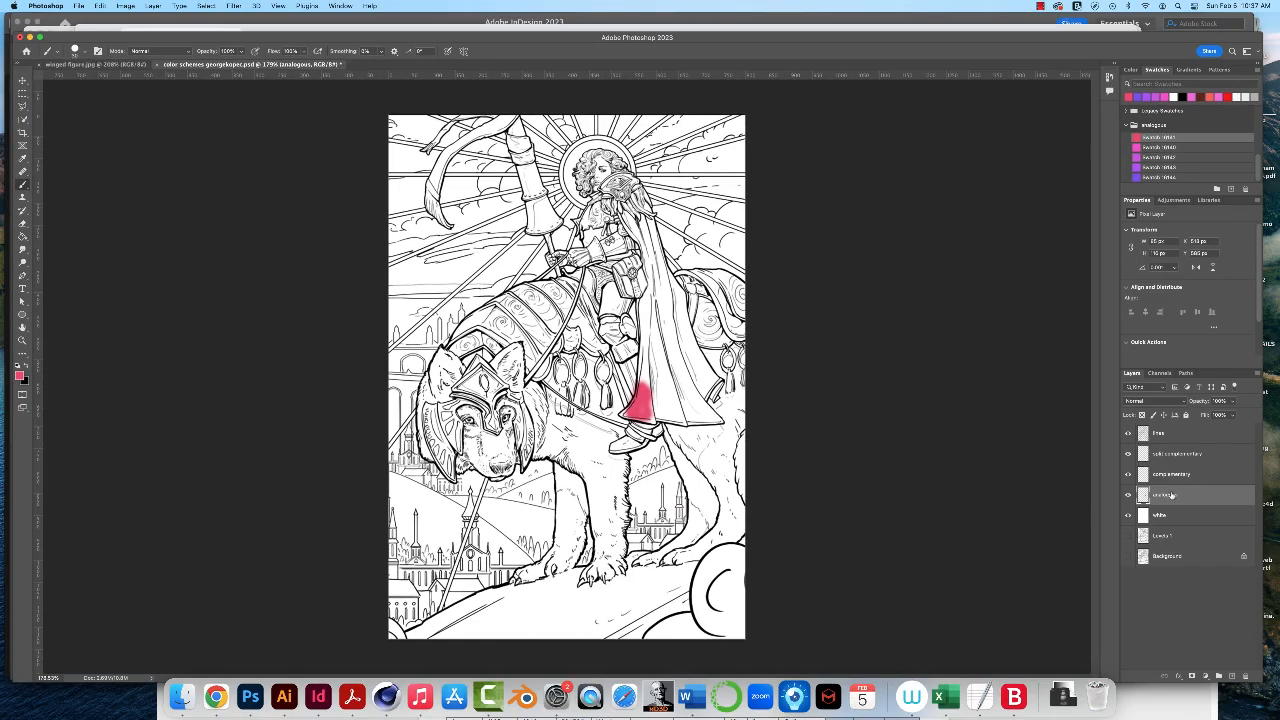
{"action": "key", "text": "super+a"}
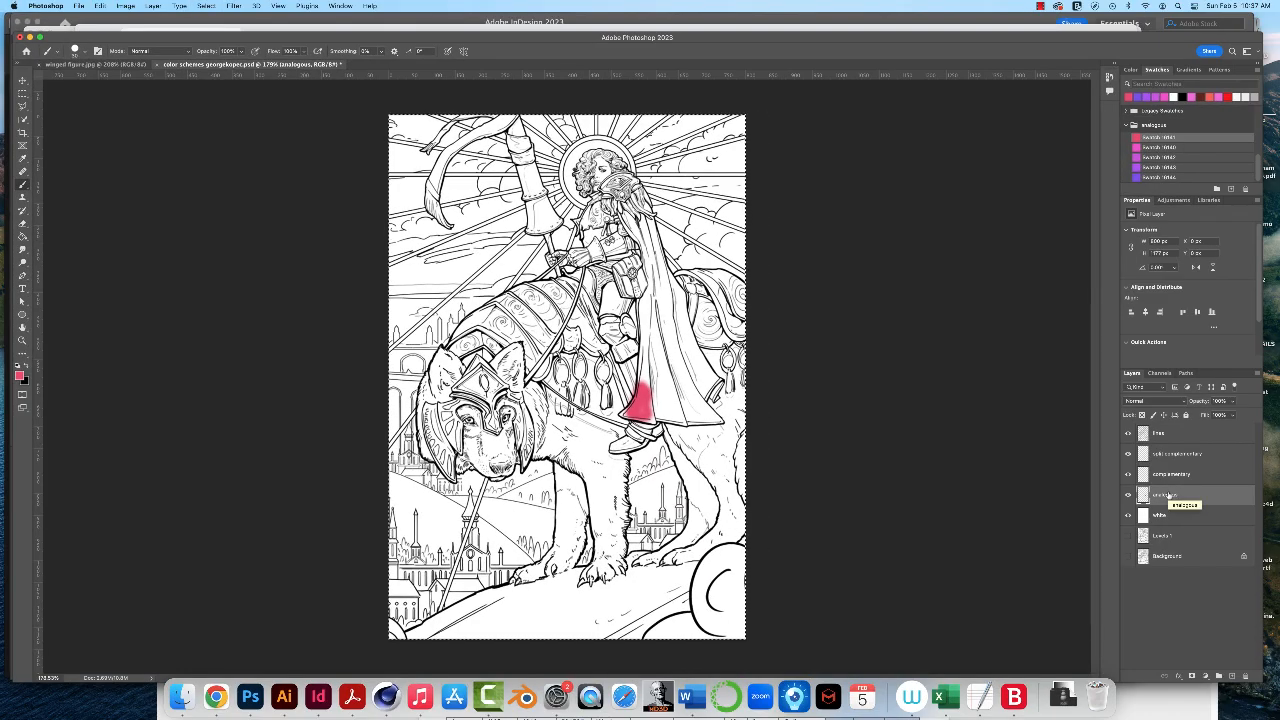
{"action": "key", "text": "BackSpace"}
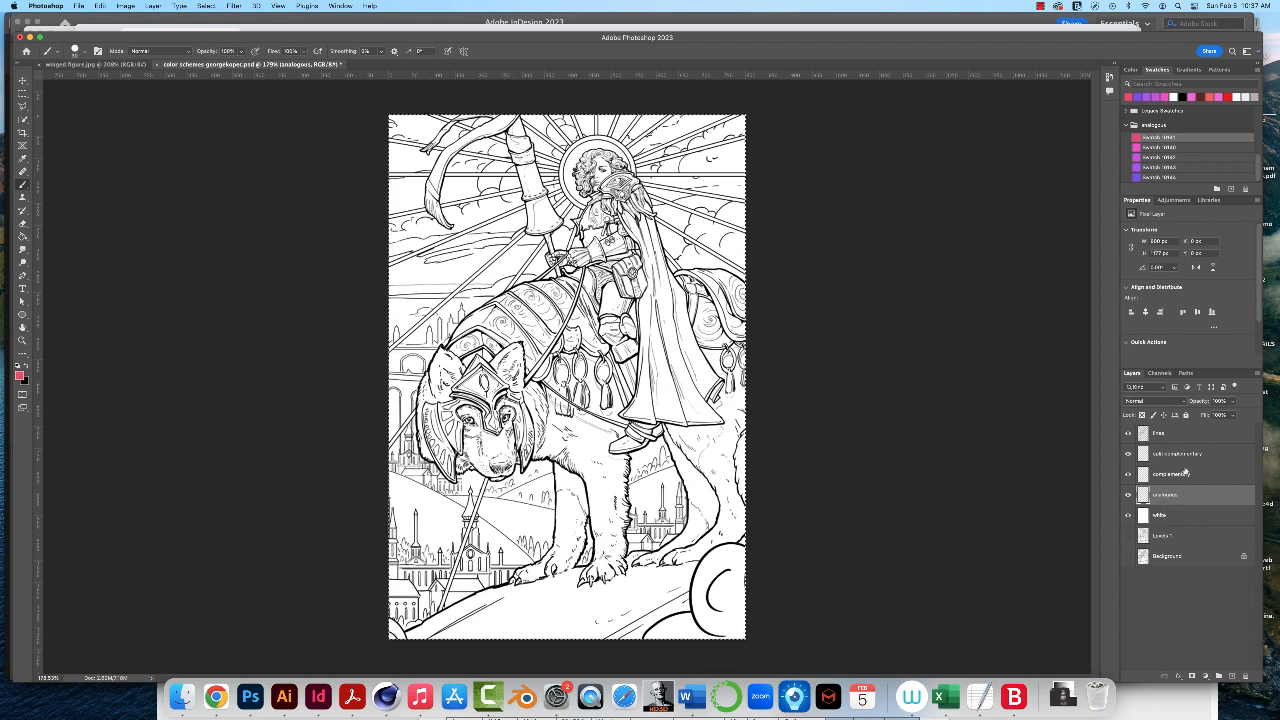
- On the analogous layer, paint part of the cape's lower edge red-pink and the rider's shoe with the #CD4CE0 swatch
{"action": "left_click", "coordinate": [645, 416]}
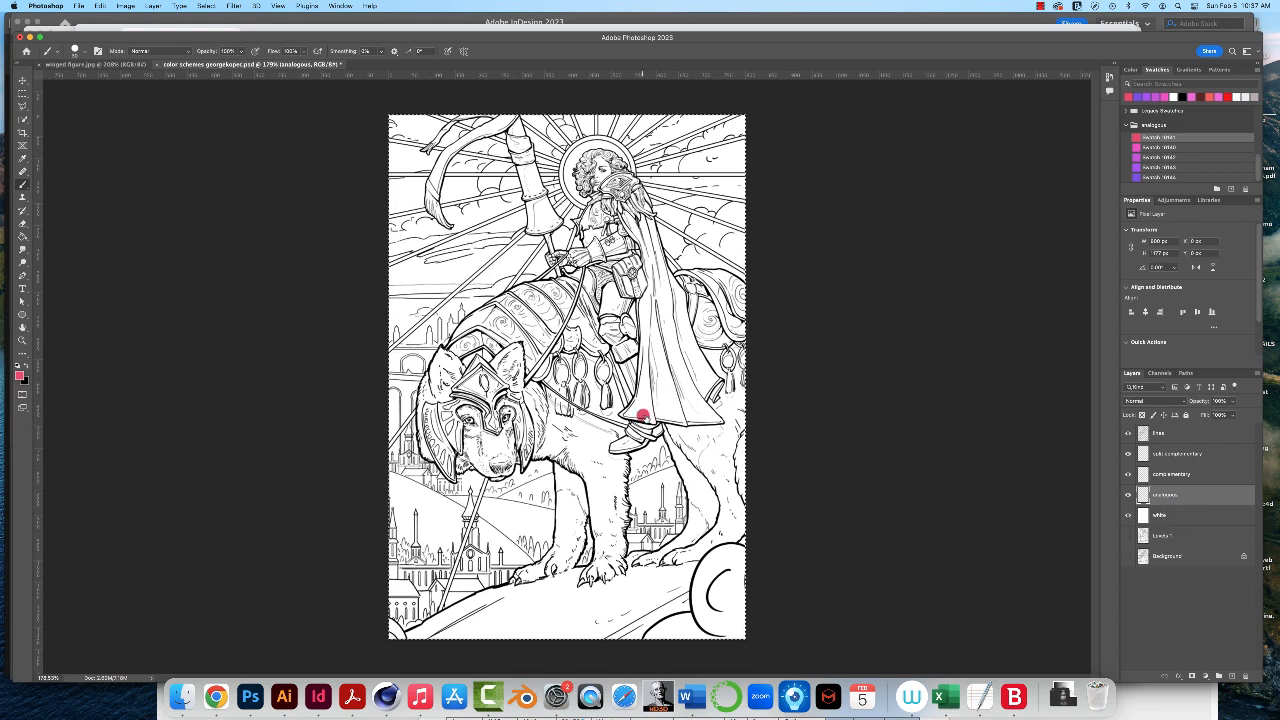
{"action": "mouse_move", "coordinate": [645, 416]}
{"action": "left_mouse_down"}
{"action": "mouse_move", "coordinate": [648, 368]}
{"action": "mouse_move", "coordinate": [634, 413]}
{"action": "mouse_move", "coordinate": [664, 414]}
{"action": "left_mouse_up"}
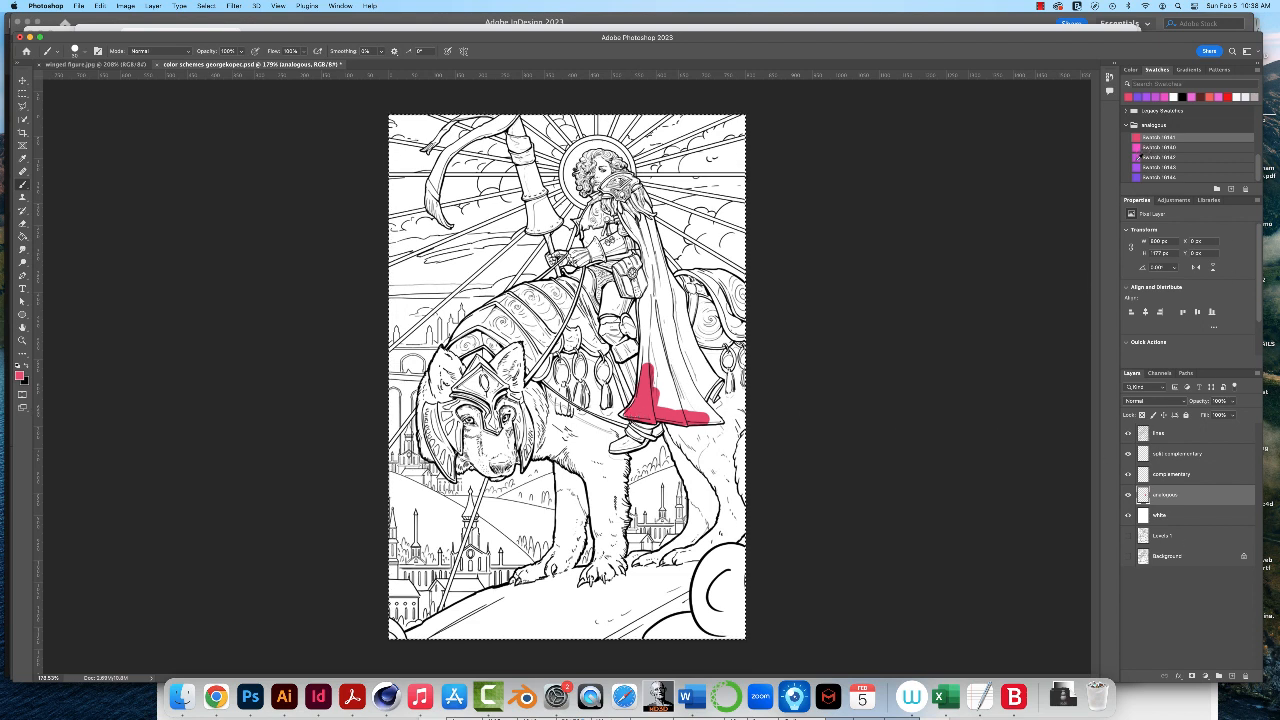
{"action": "left_click", "coordinate": [1138, 158]}
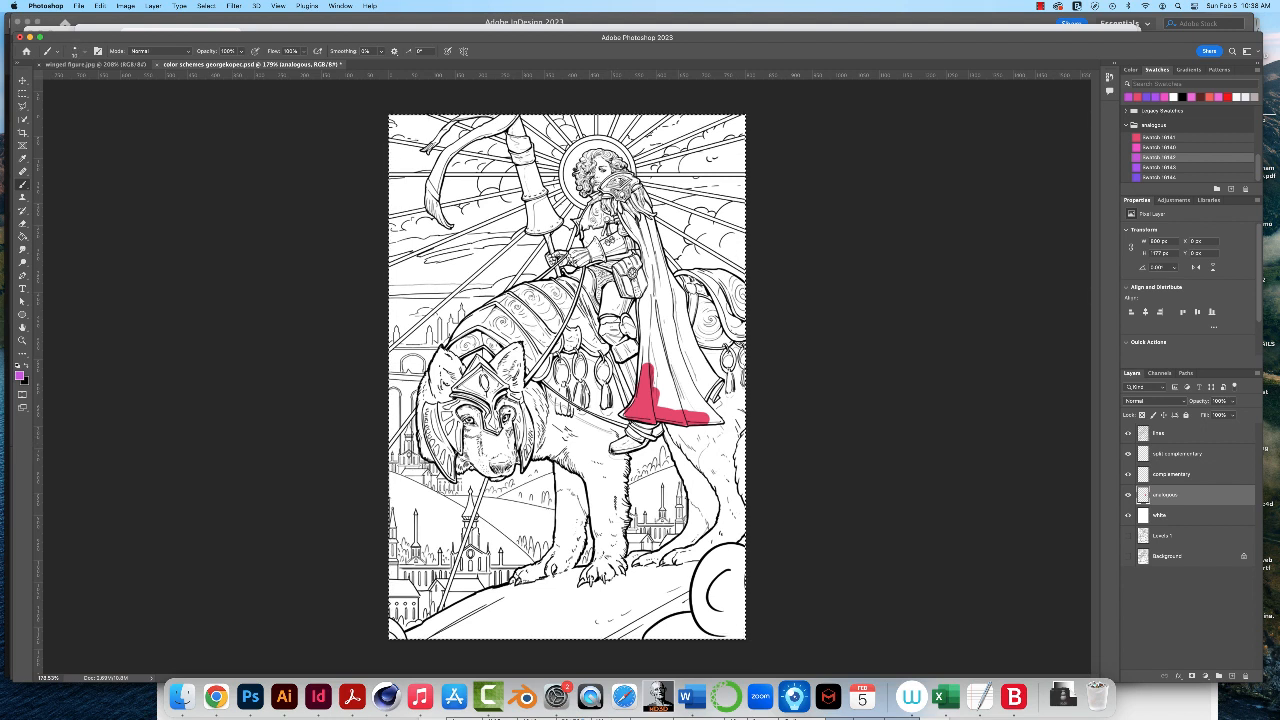
{"action": "left_click_drag", "start_coordinate": [612, 447], "coordinate": [638, 440]}
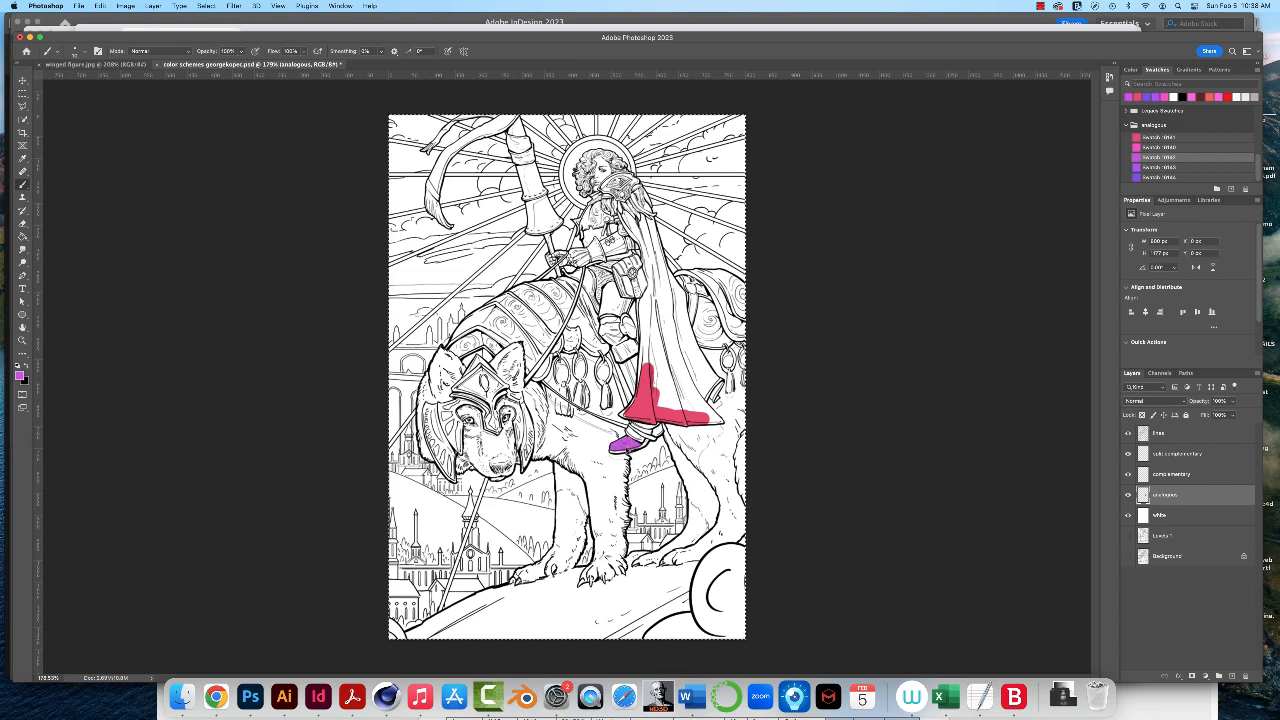
{"action": "left_click_drag", "start_coordinate": [632, 448], "coordinate": [626, 453]}
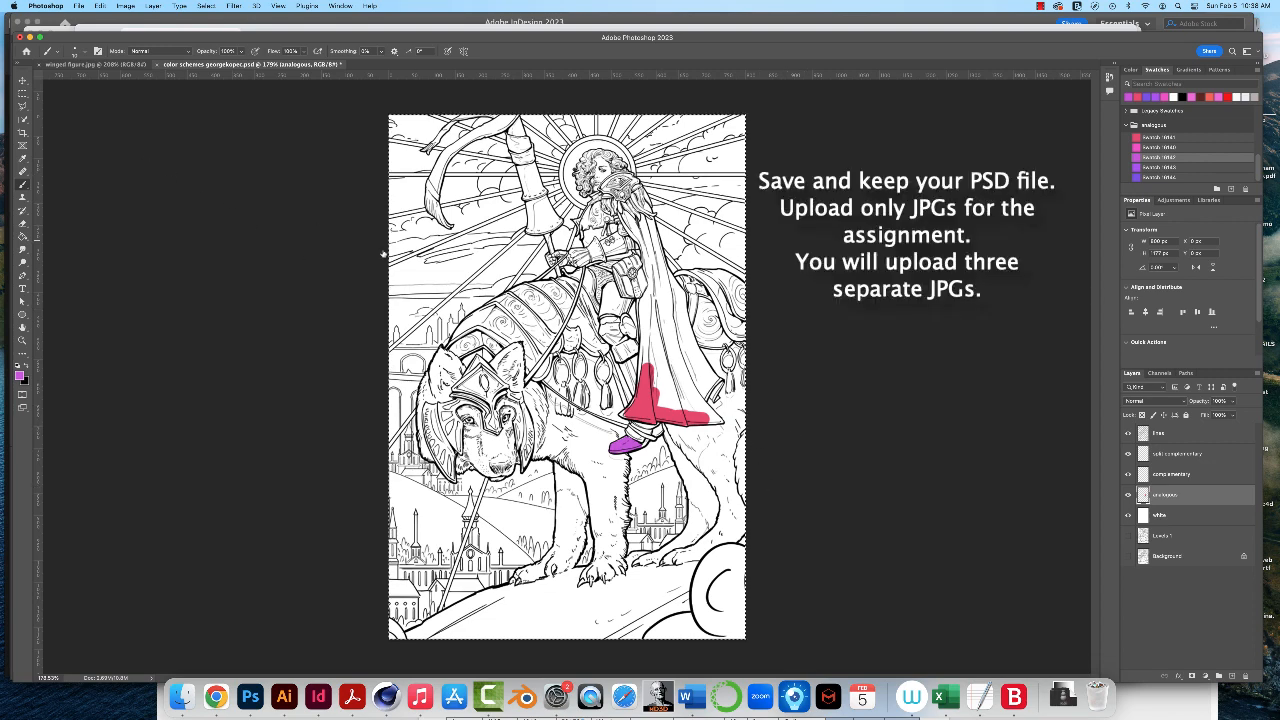
- Save the PSD and start saving a copy, replacing "color schemes" with "analogous" in the copy's file name
{"action": "key", "text": "super+s"}
{"action": "left_click", "coordinate": [78, 5]}
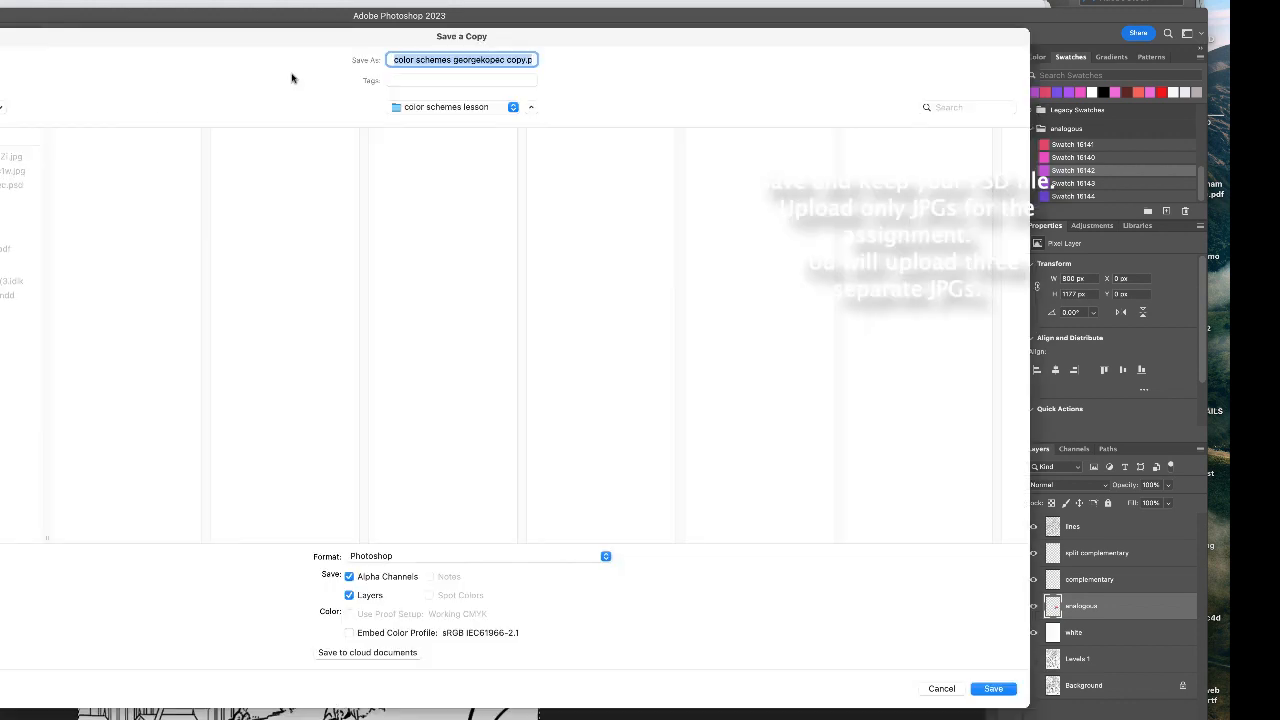
{"action": "left_click", "coordinate": [445, 60]}
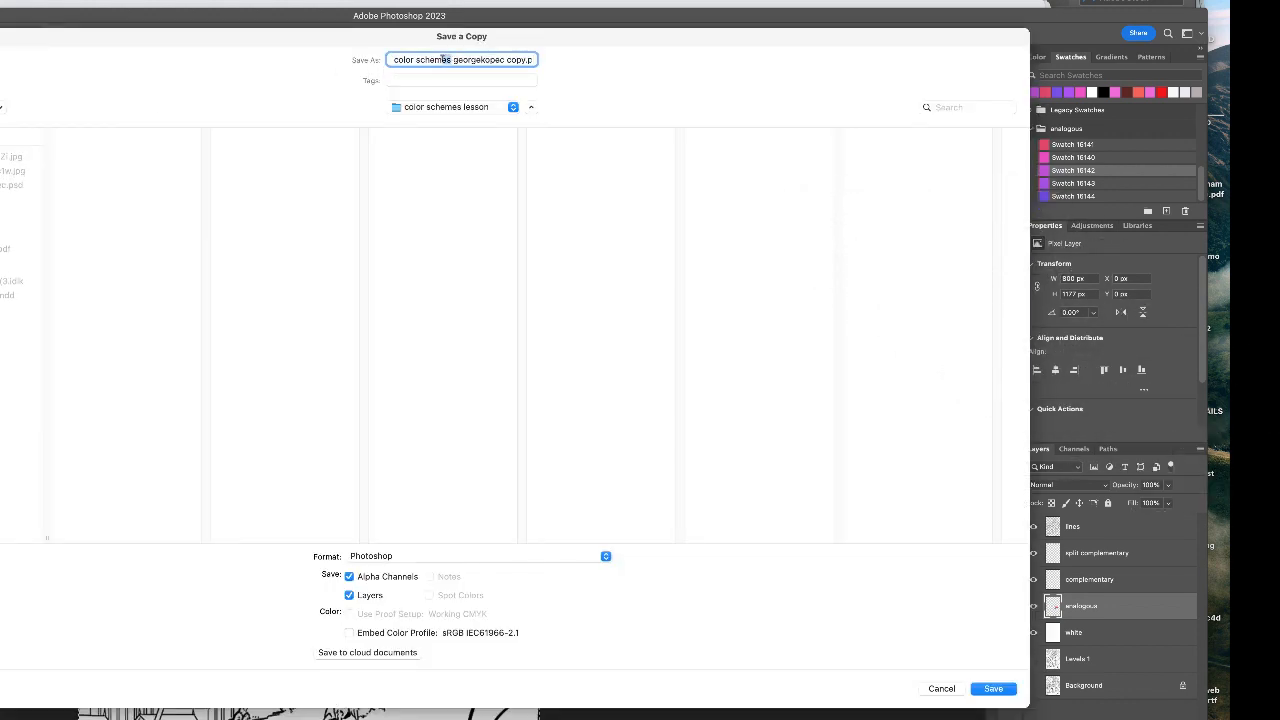
{"action": "left_click_drag", "start_coordinate": [443, 60], "coordinate": [368, 54]}
{"action": "type", "text": "analogous"}
- Set the copy's format to JPEG and save it at Maximum quality with the Baseline ("Standard") option
{"action": "left_click", "coordinate": [605, 557]}
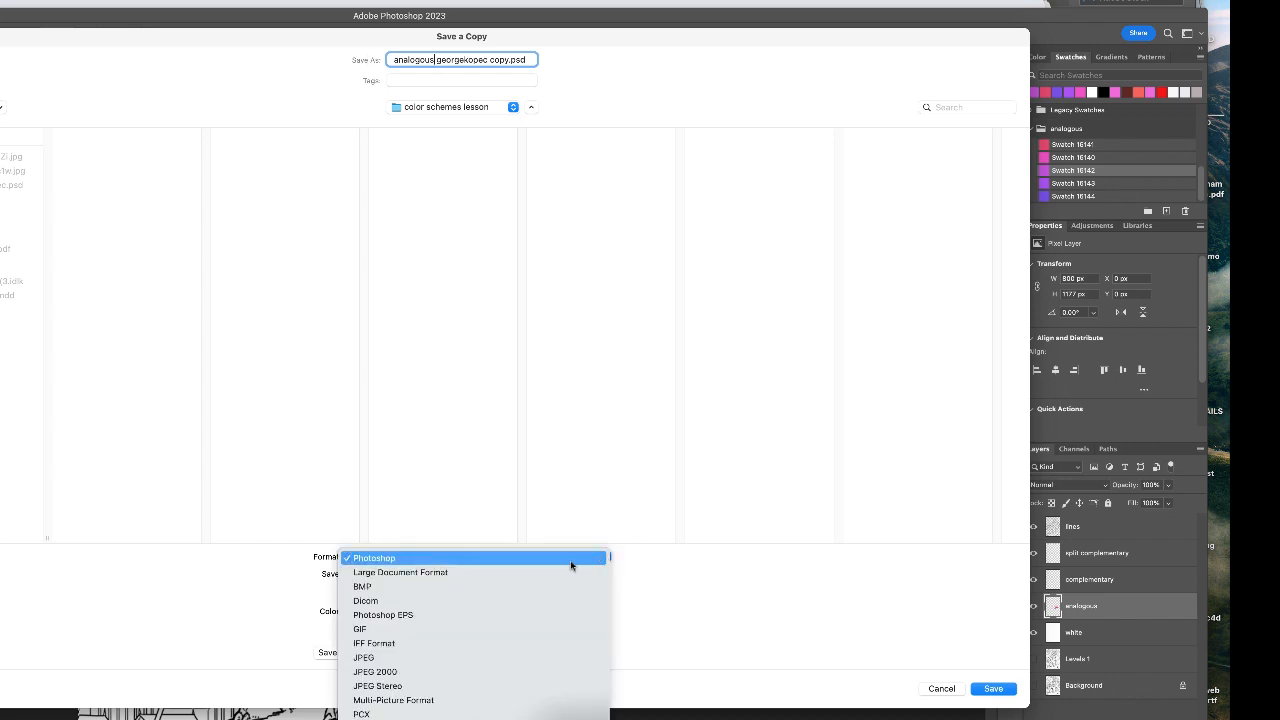
{"action": "left_click", "coordinate": [438, 657]}
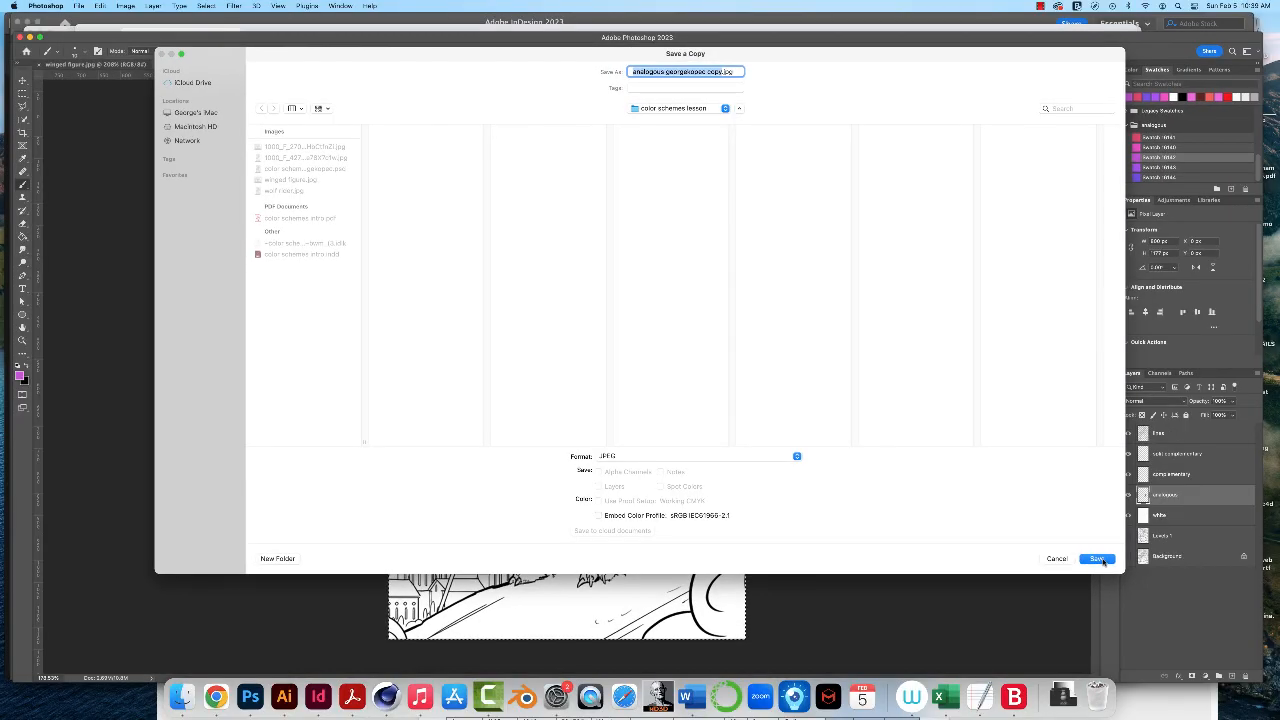
{"action": "left_click", "coordinate": [1103, 563]}
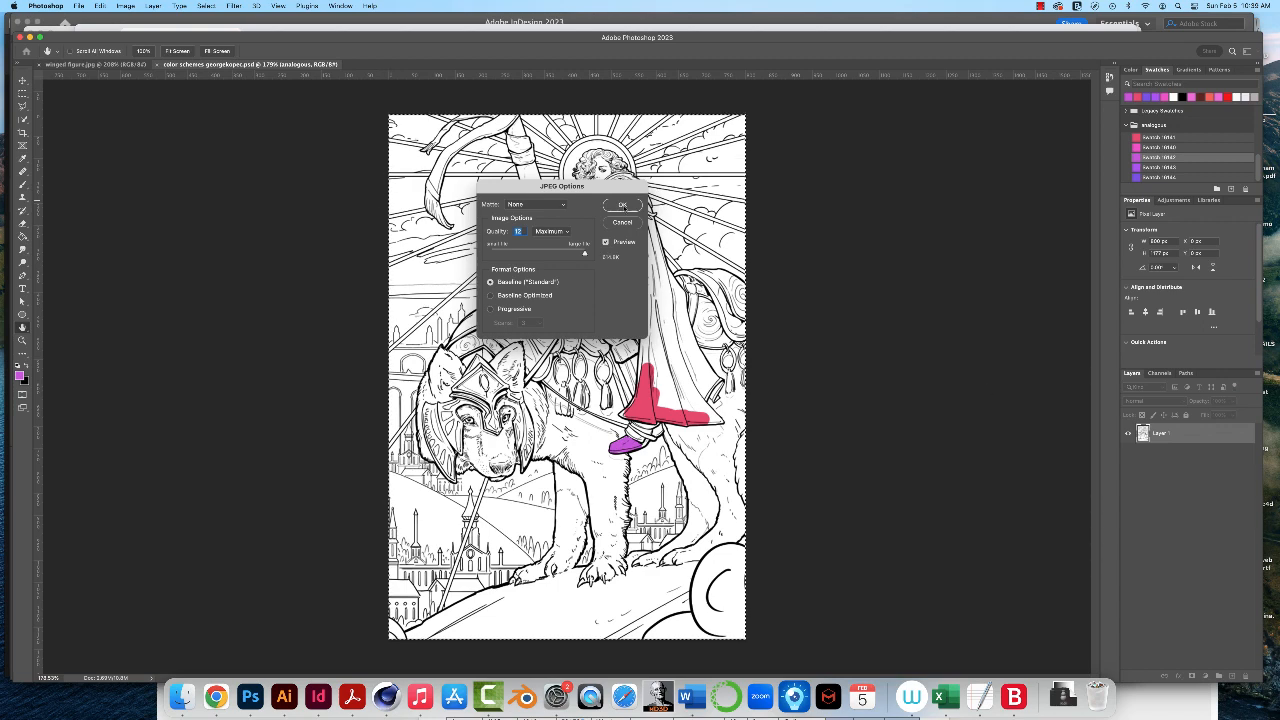
{"action": "left_click", "coordinate": [622, 205]}
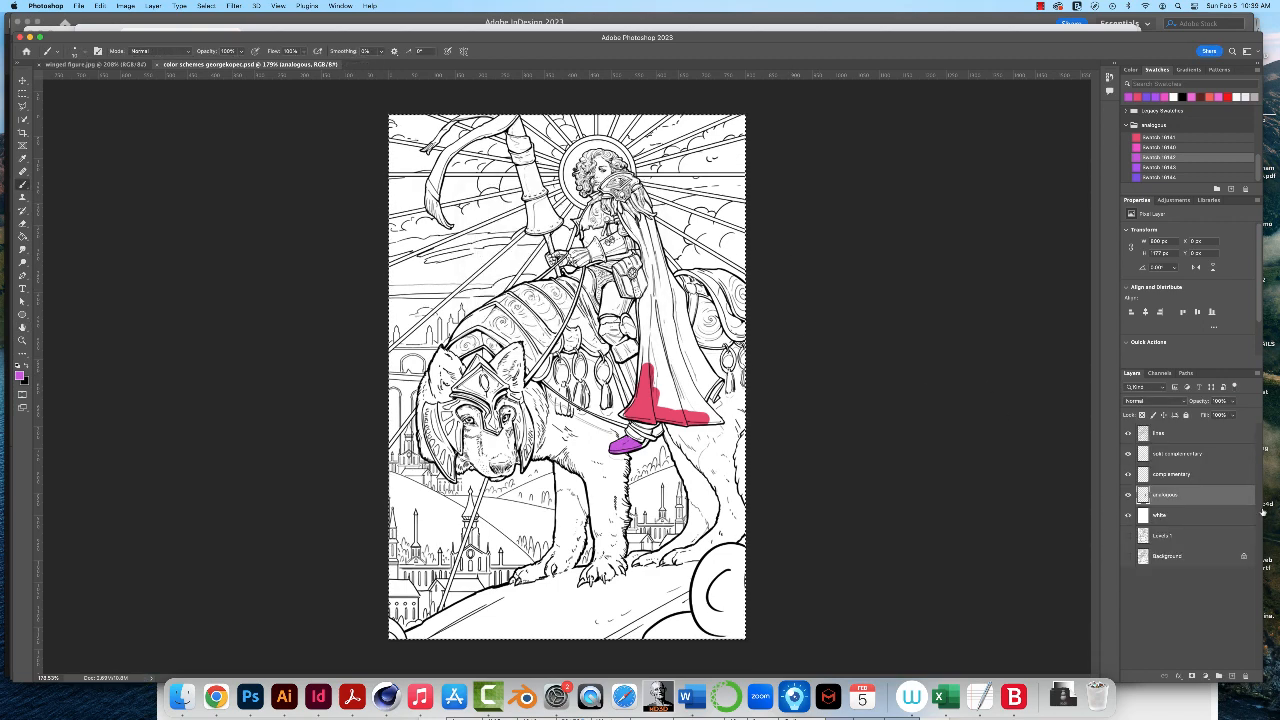
- Hide the analogous layer and make the complementary layer active
{"action": "left_click", "coordinate": [1128, 498]}
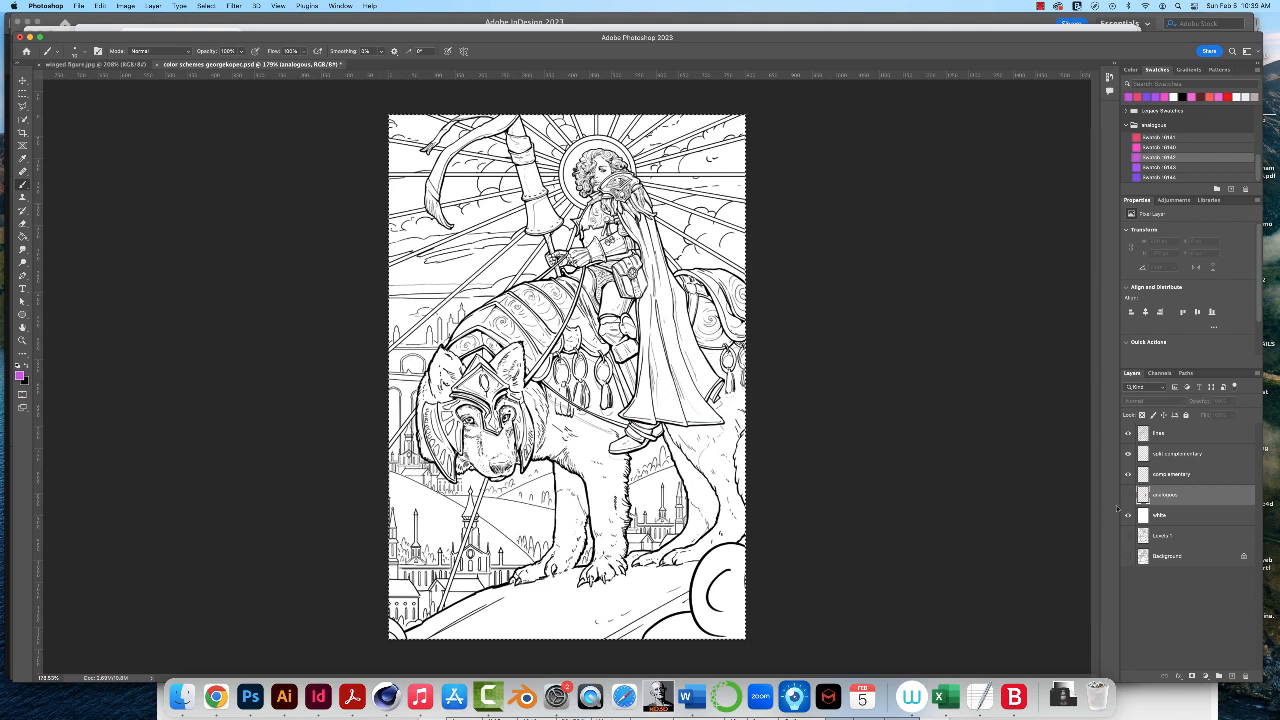
{"action": "left_click", "coordinate": [1189, 476]}
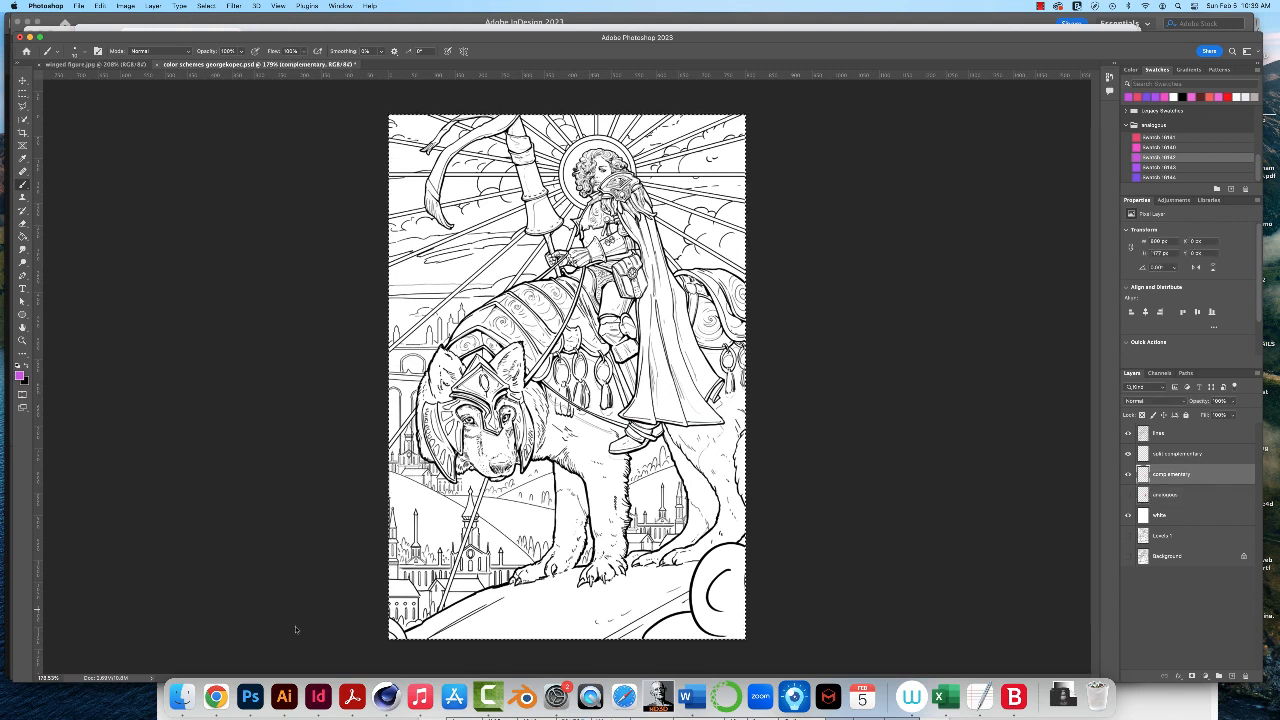
- Switch to Adobe Color, apply the Complementary harmony rule and adjust the color wheel to an orange-and-teal palette
{"action": "left_click", "coordinate": [216, 695]}
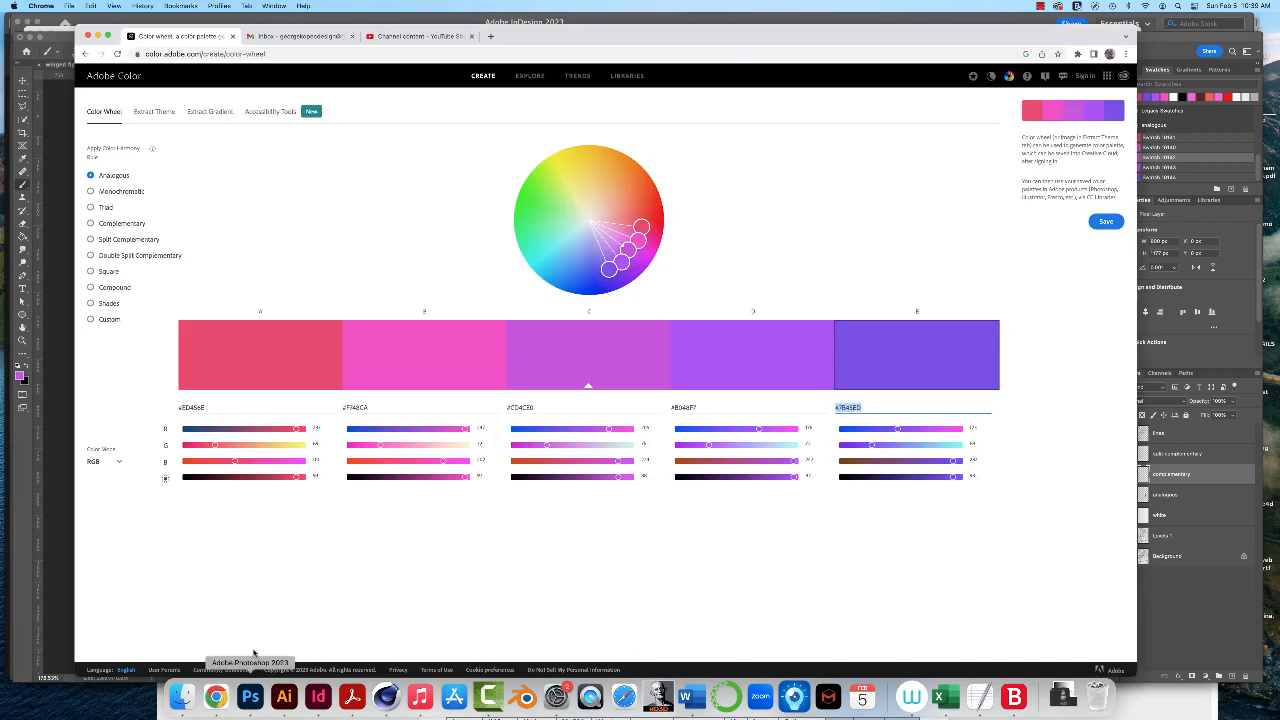
{"action": "left_click", "coordinate": [90, 226]}
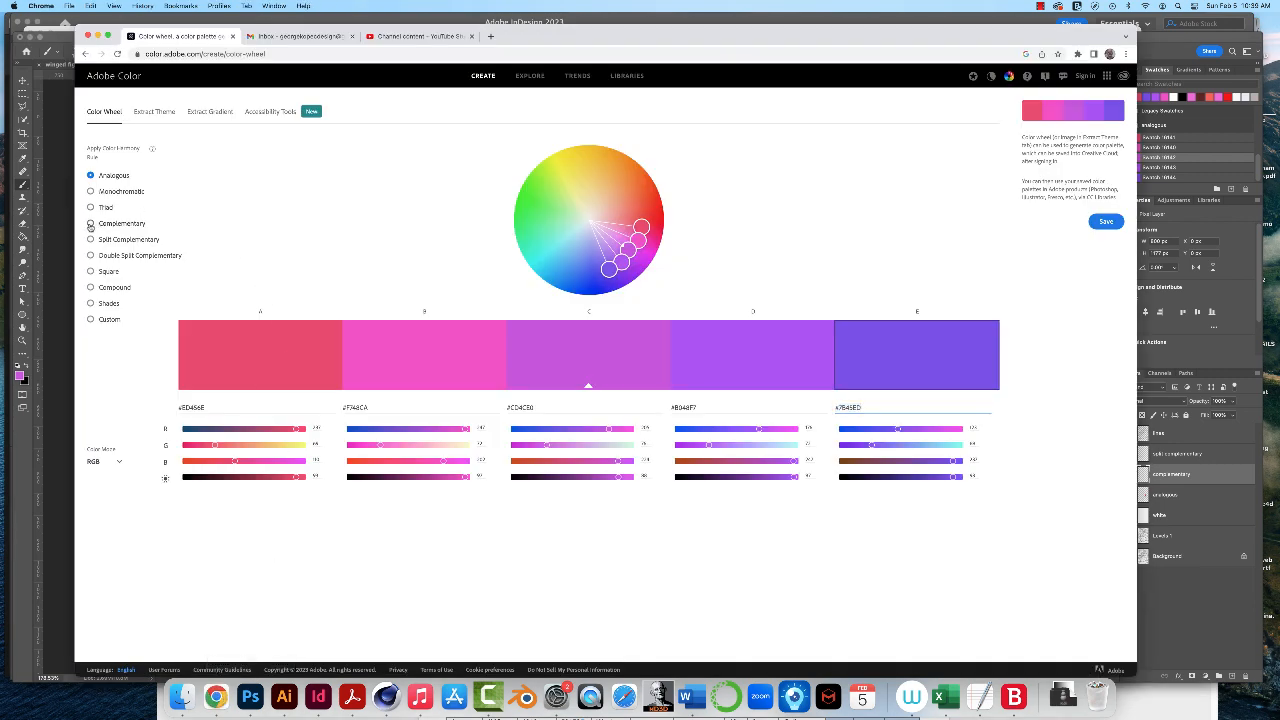
{"action": "left_click_drag", "start_coordinate": [628, 250], "coordinate": [630, 192]}
{"action": "mouse_move", "coordinate": [547, 257]}
{"action": "left_mouse_down"}
{"action": "mouse_move", "coordinate": [564, 242]}
{"action": "mouse_move", "coordinate": [538, 258]}
{"action": "left_mouse_up"}
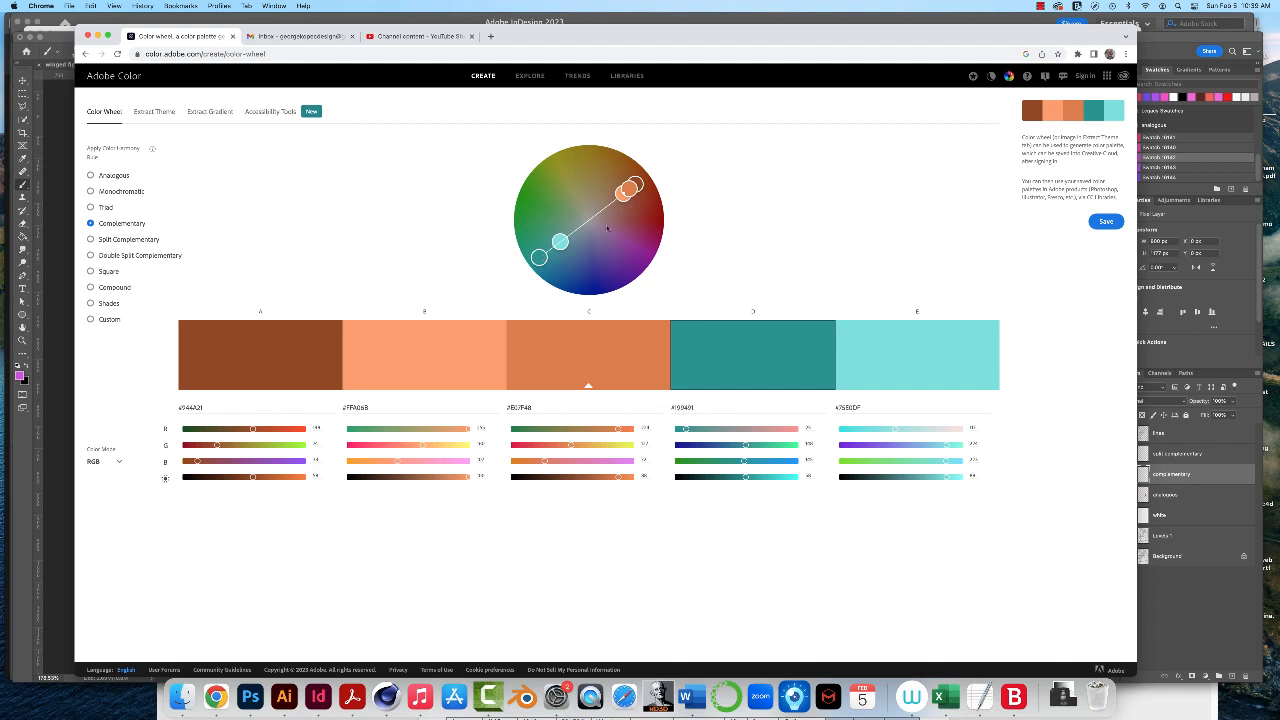
{"action": "left_click_drag", "start_coordinate": [629, 188], "coordinate": [629, 187]}
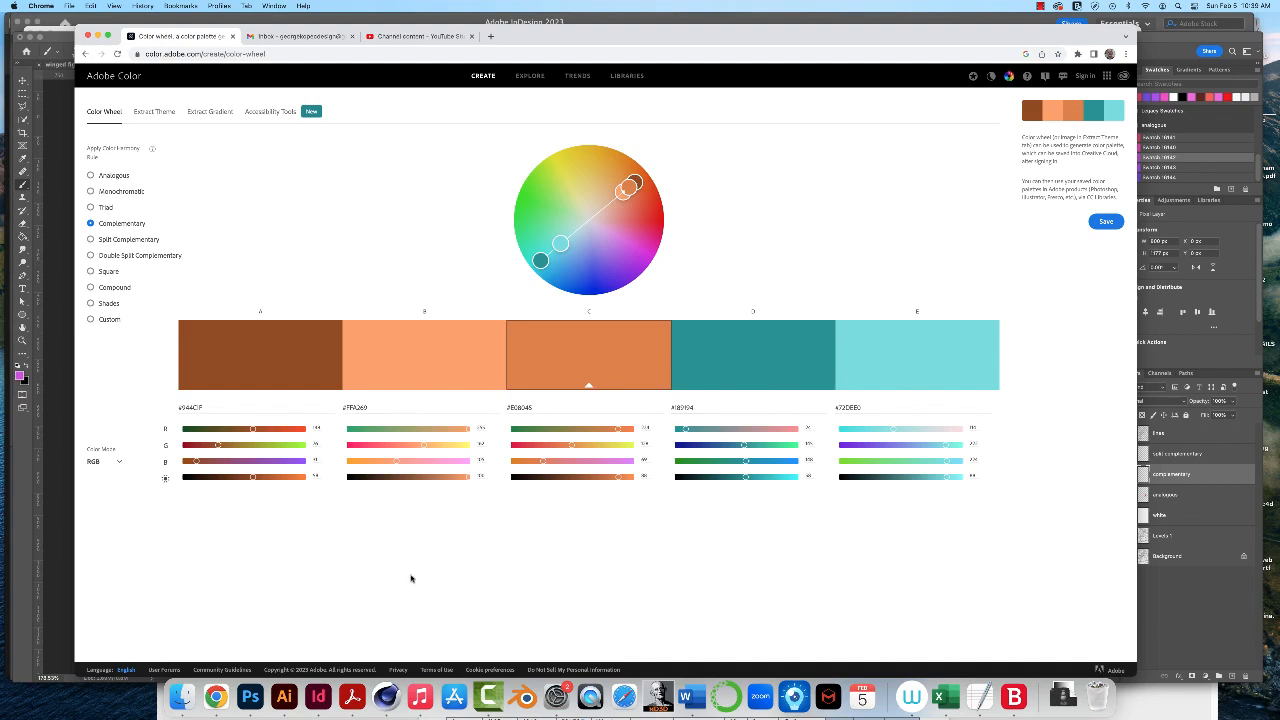
- Switch back to Photoshop, collapse the analogous swatch group and create a new swatch group named "complementary"
{"action": "left_click", "coordinate": [250, 698]}
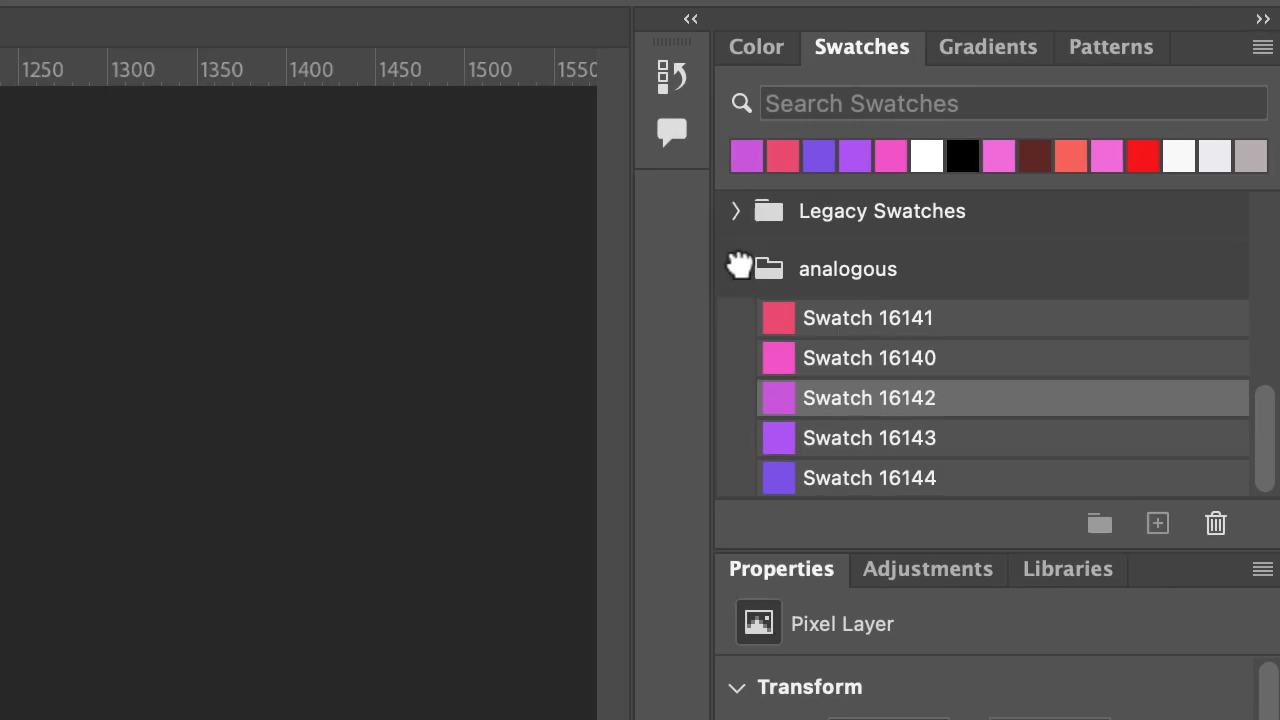
{"action": "left_click", "coordinate": [1104, 132]}
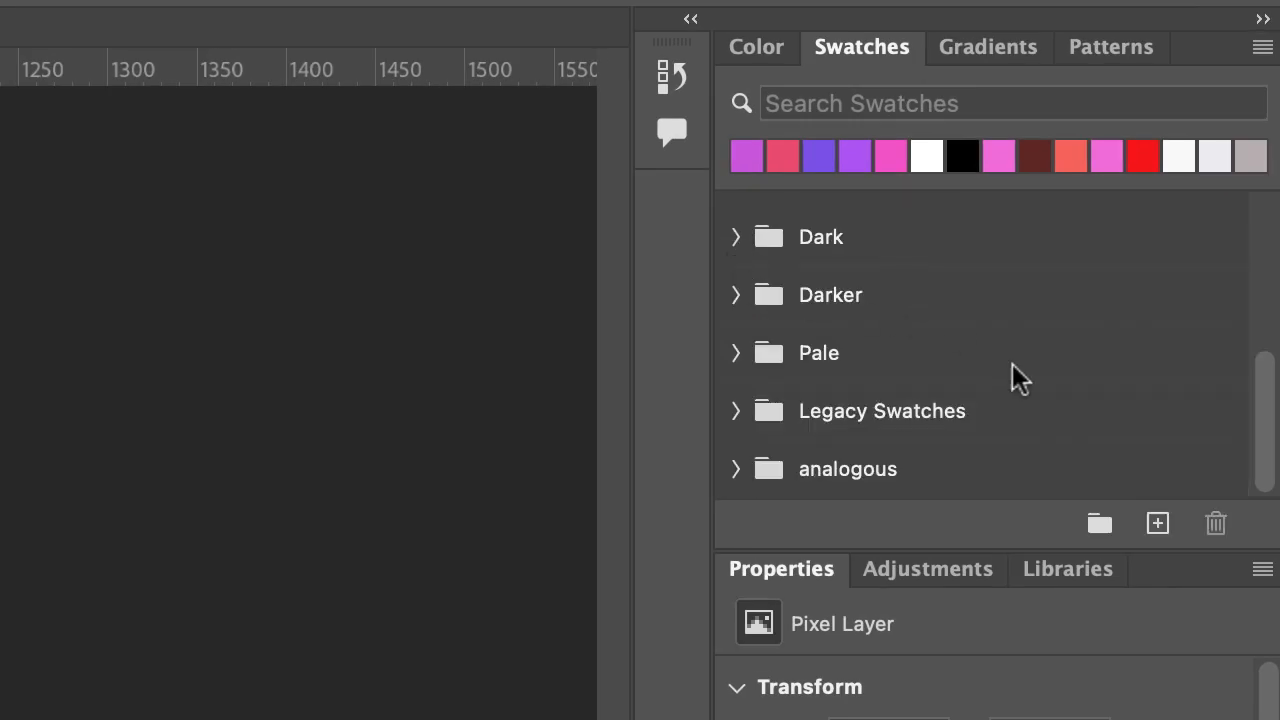
{"action": "left_click", "coordinate": [1100, 523]}
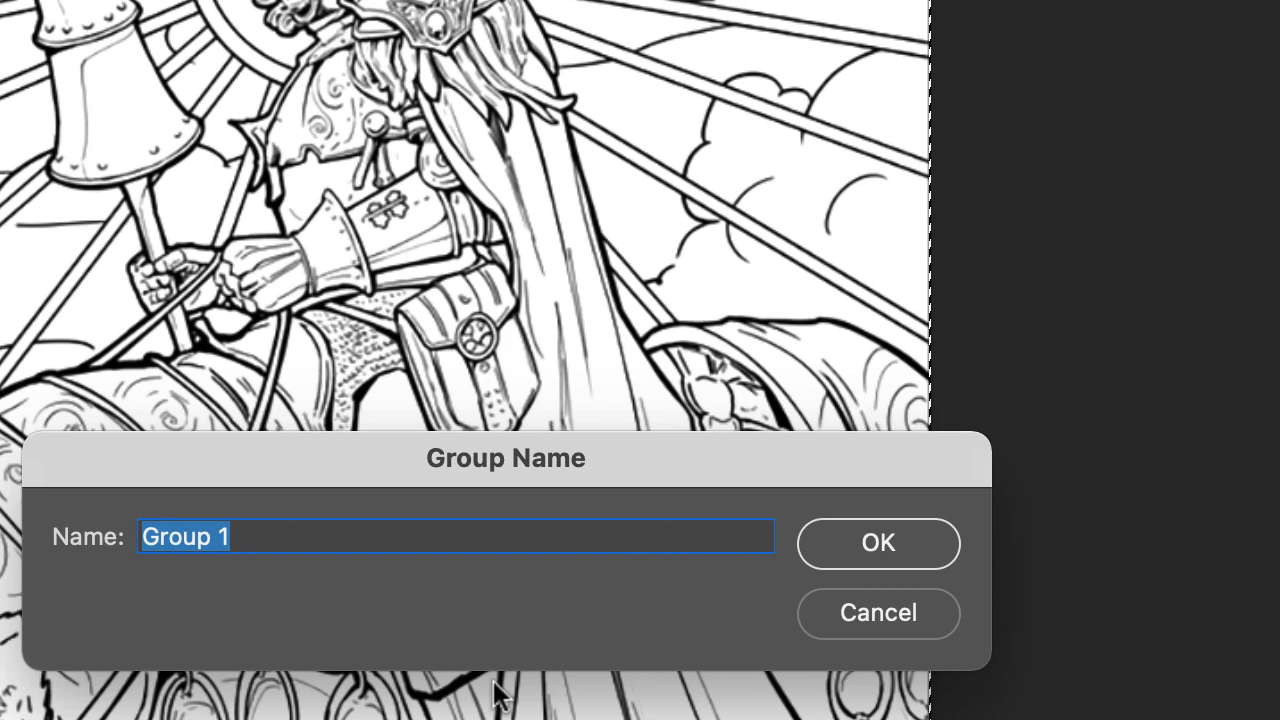
{"action": "type", "text": "complement"}
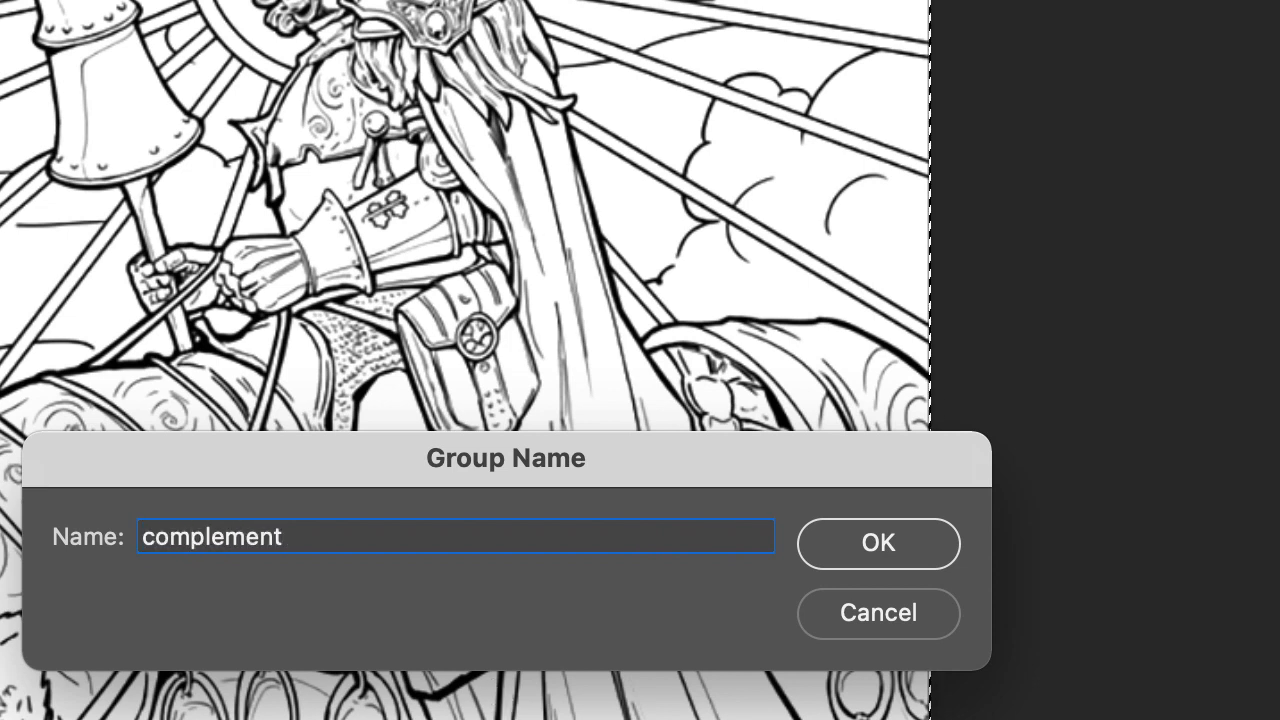
{"action": "type", "text": "ary"}
{"action": "key", "text": "Return"}
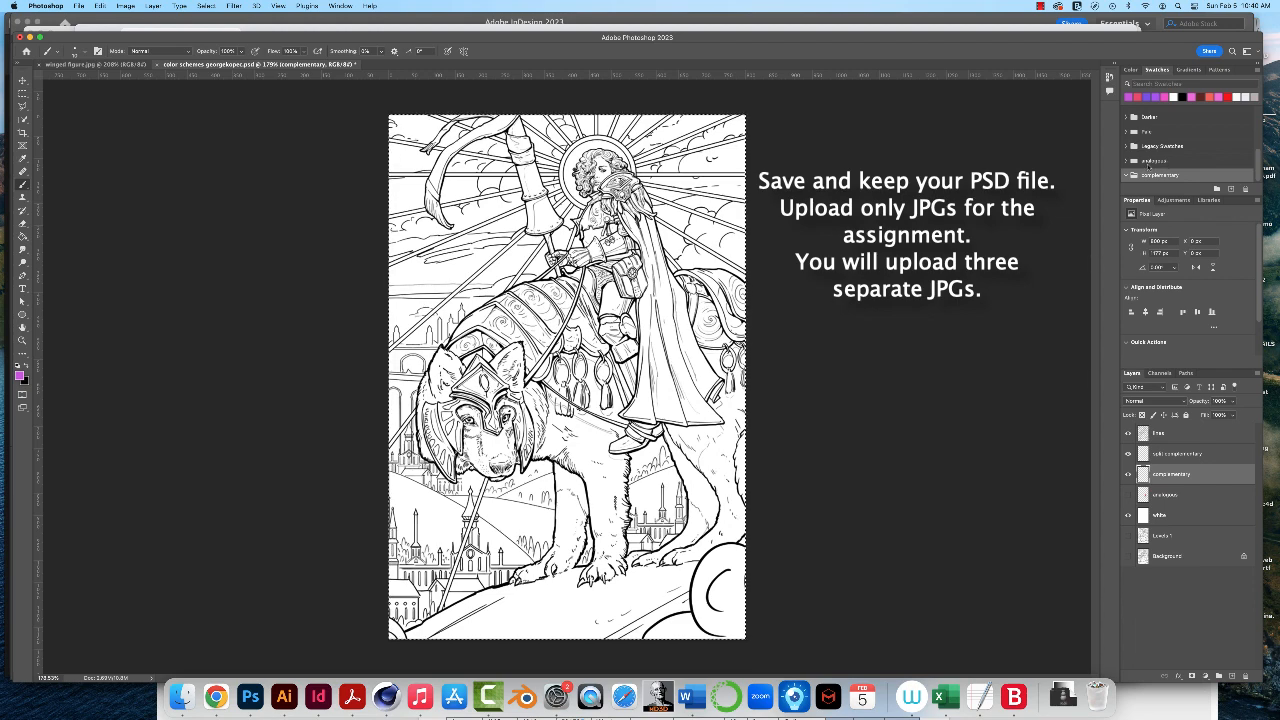
- Review the commands available for the analogous swatch group, such as exporting, renaming or deleting it
{"action": "left_click", "coordinate": [1147, 161]}
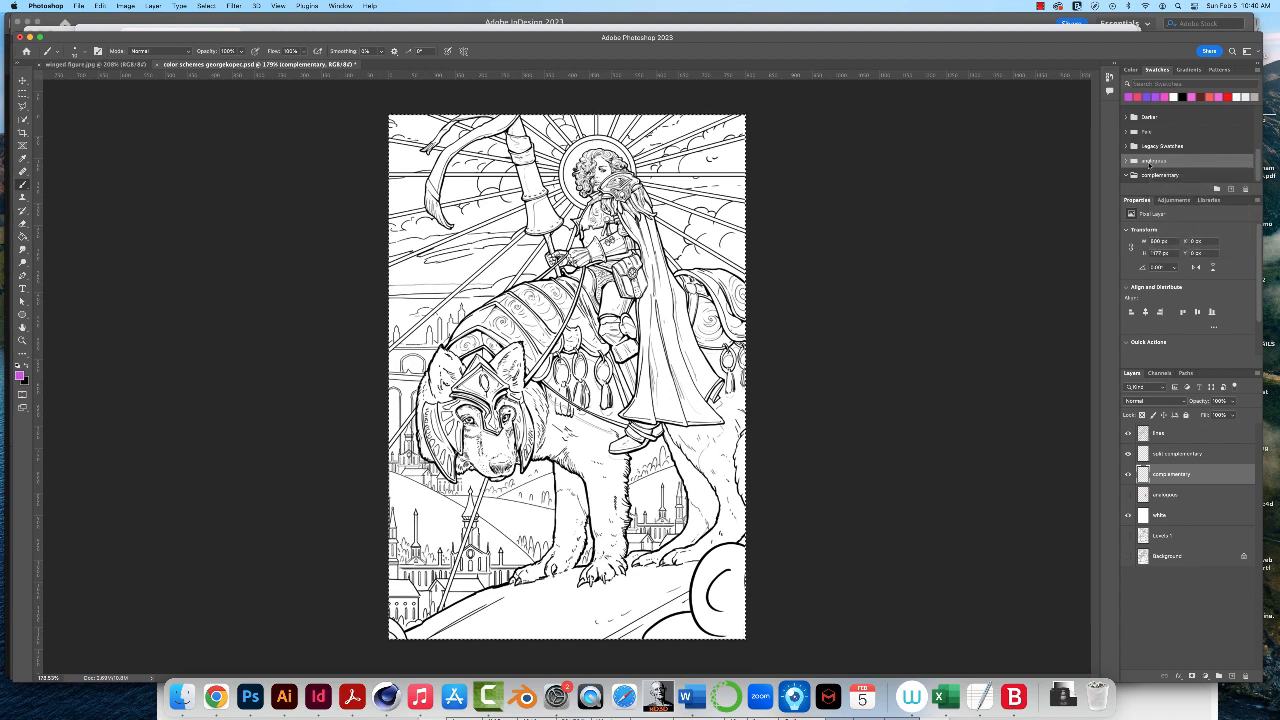
{"action": "right_click", "coordinate": [1187, 162]}
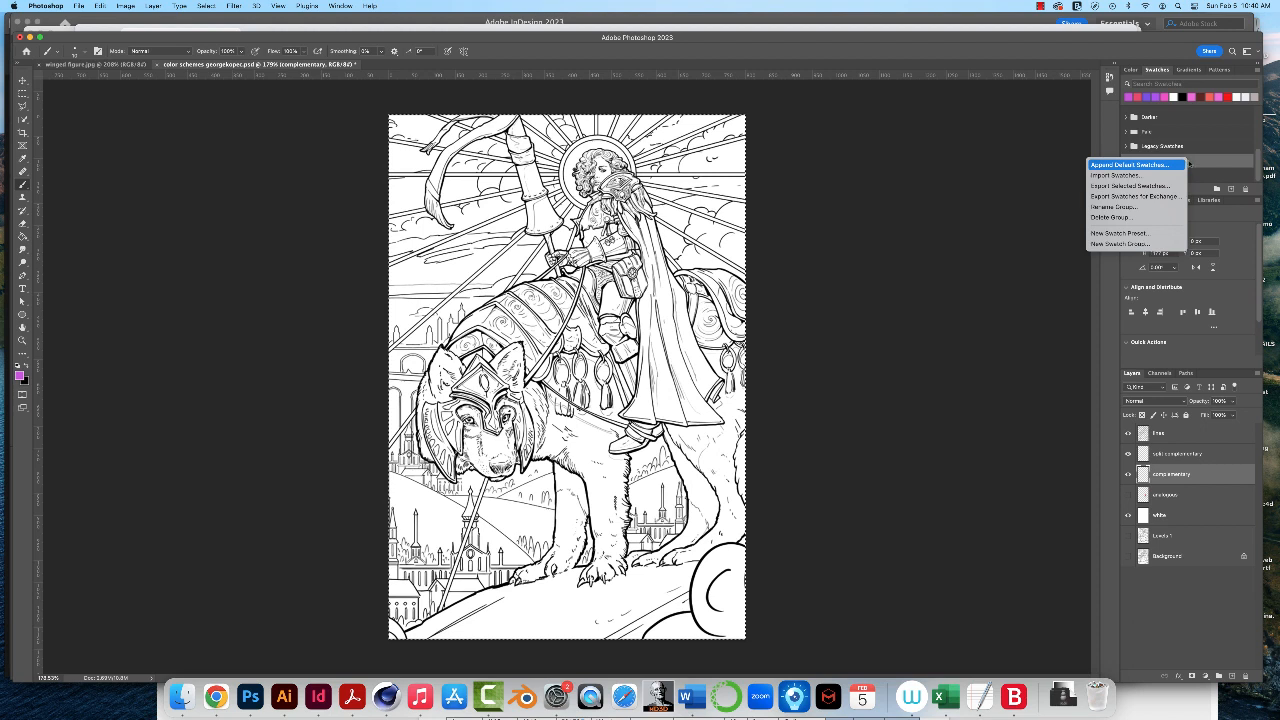
{"action": "left_click", "coordinate": [1011, 240]}
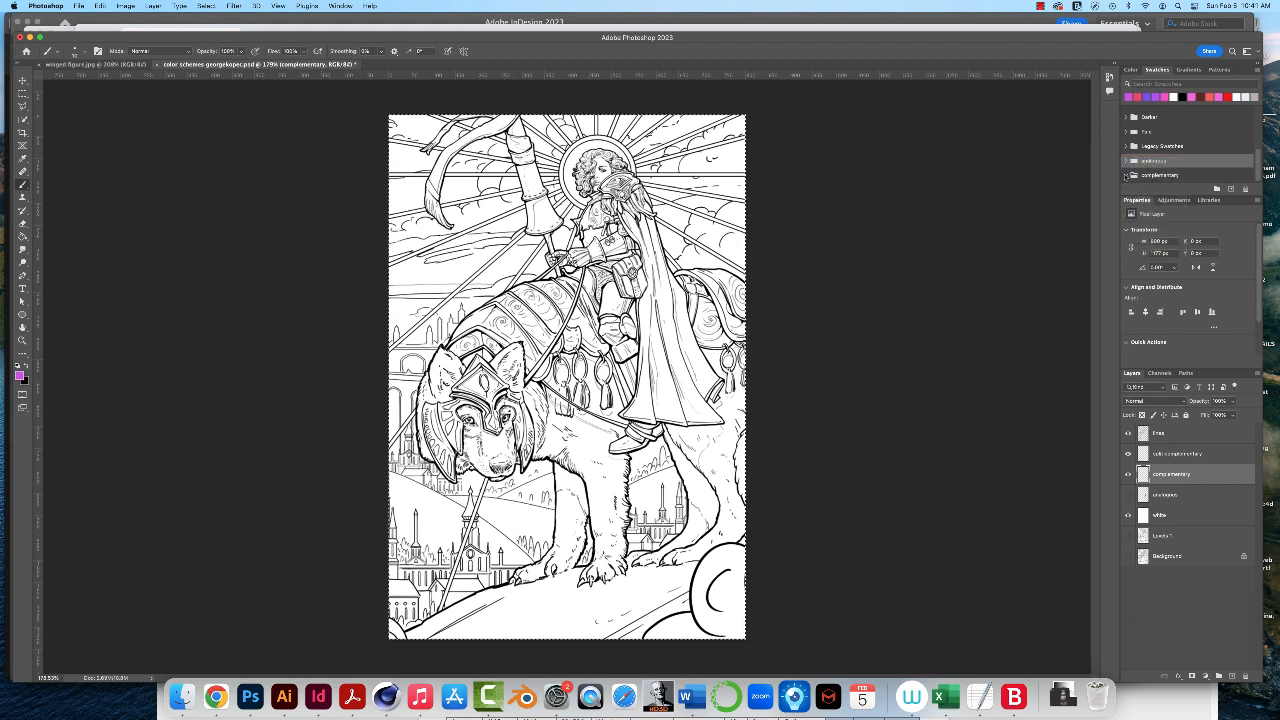